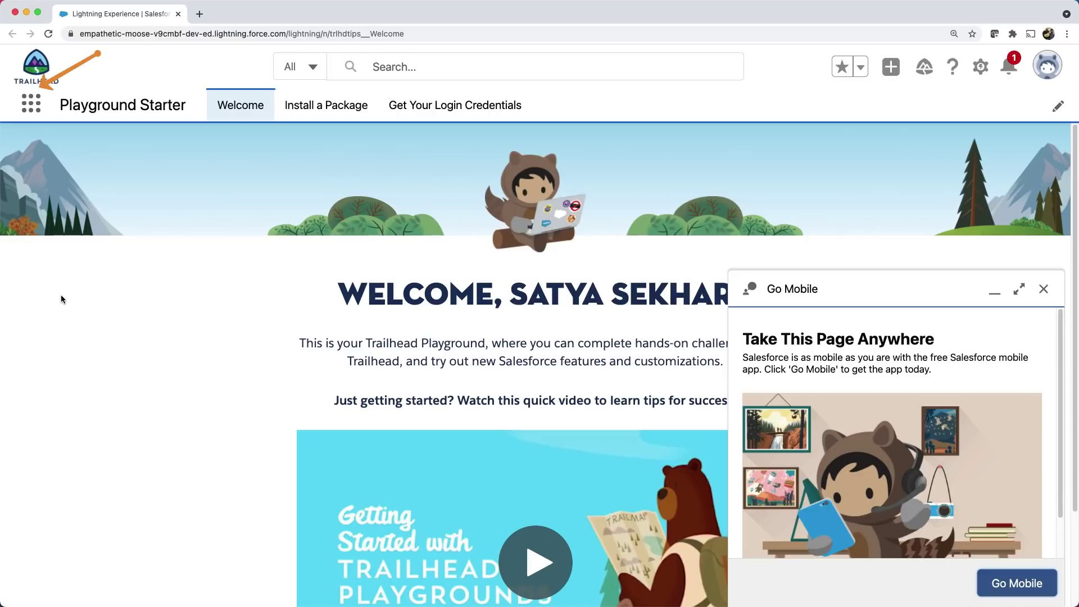
# - Switch from Playground Starter to the Sales app using the App Launcher
pyautogui.click(28, 108)
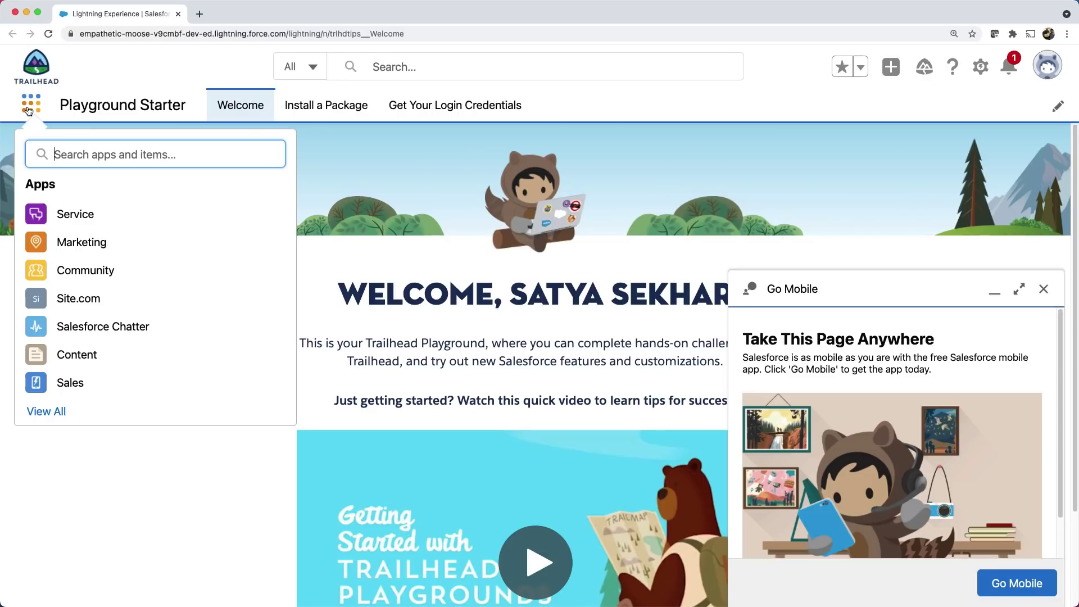
pyautogui.click(68, 385)
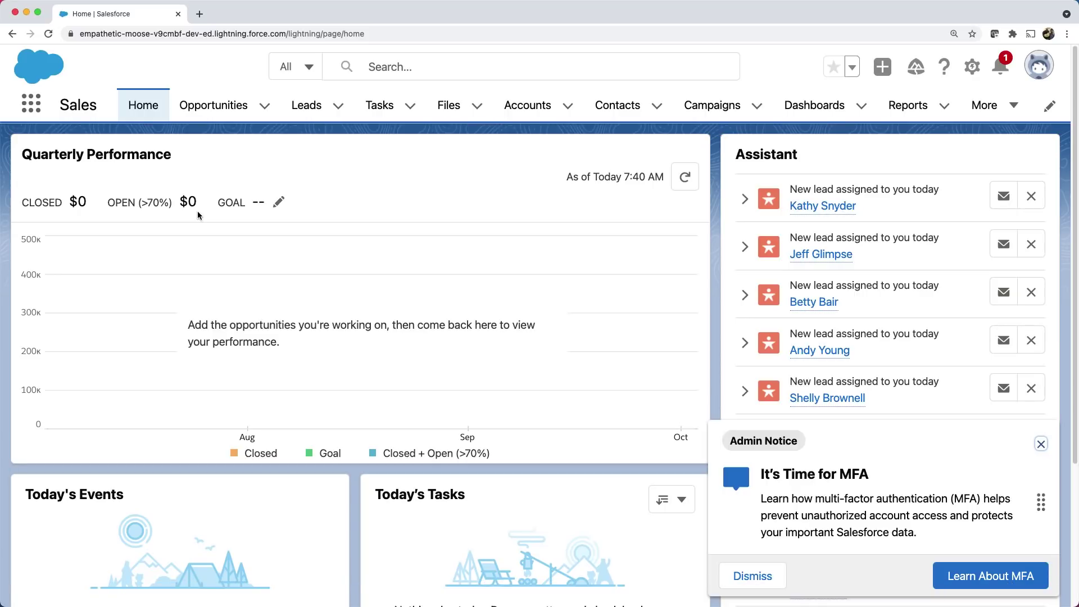
# - Open Contacts and switch the list view from Recently Viewed to All Contacts
pyautogui.click(617, 105)
pyautogui.click(199, 170)
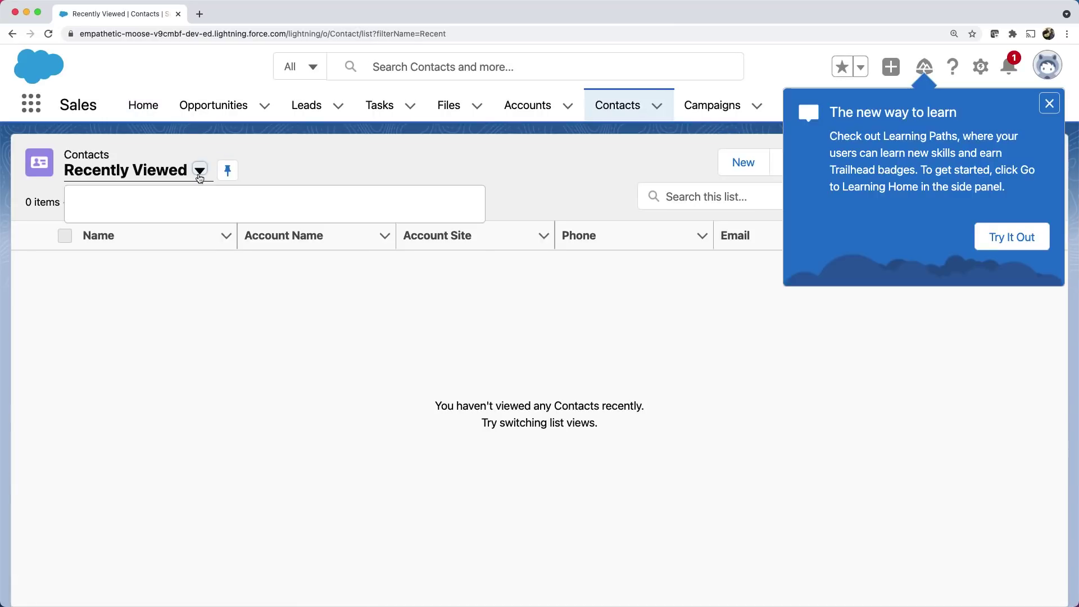
pyautogui.click(157, 240)
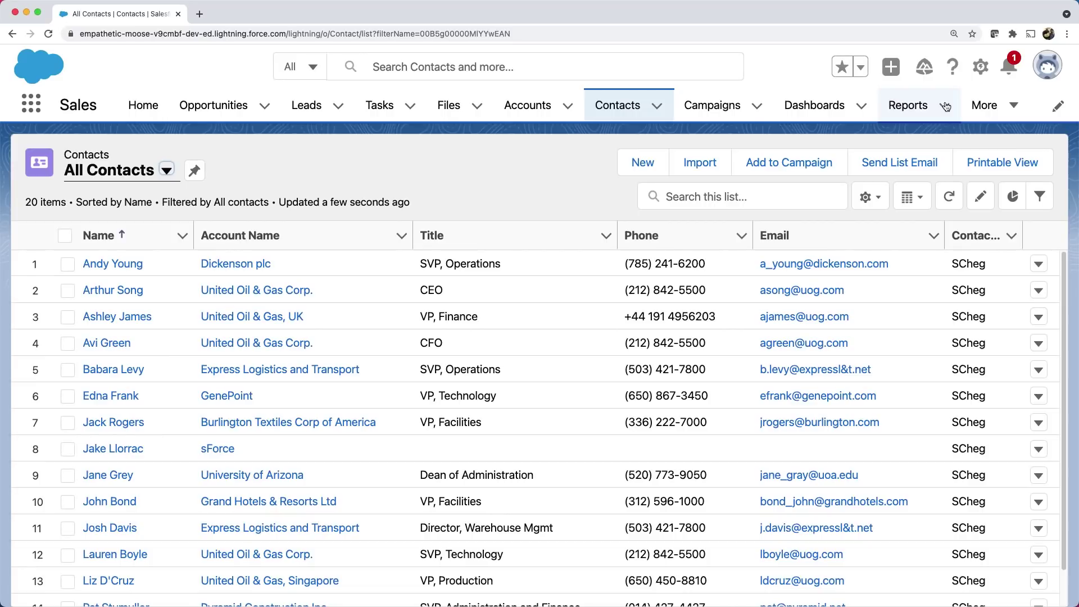
# - Open Setup from the gear menu, dismiss the notifications prompt, and go to Object Manager
pyautogui.click(981, 68)
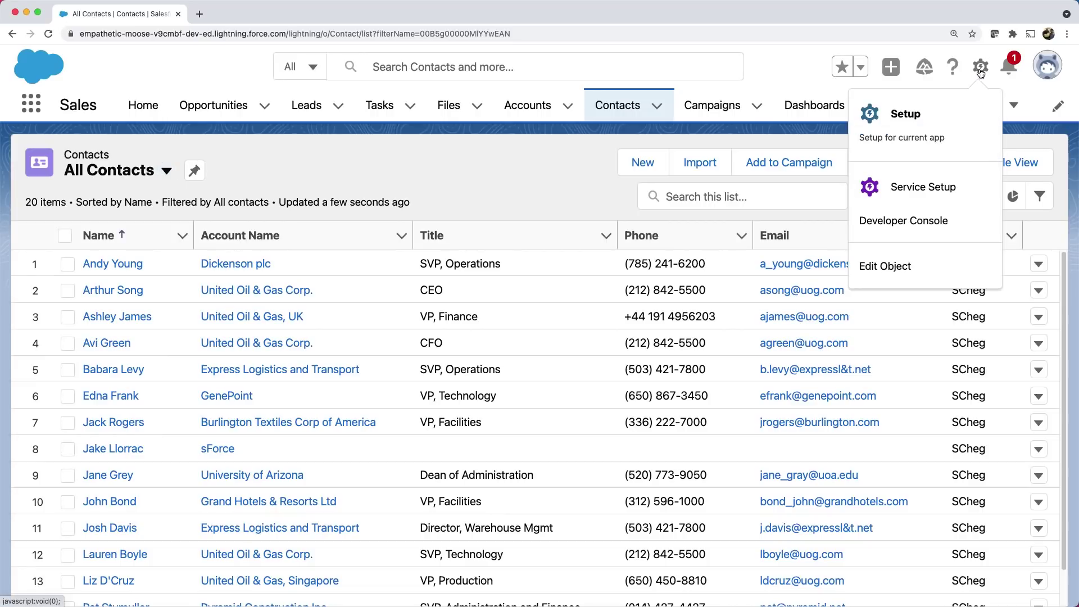
pyautogui.click(897, 119)
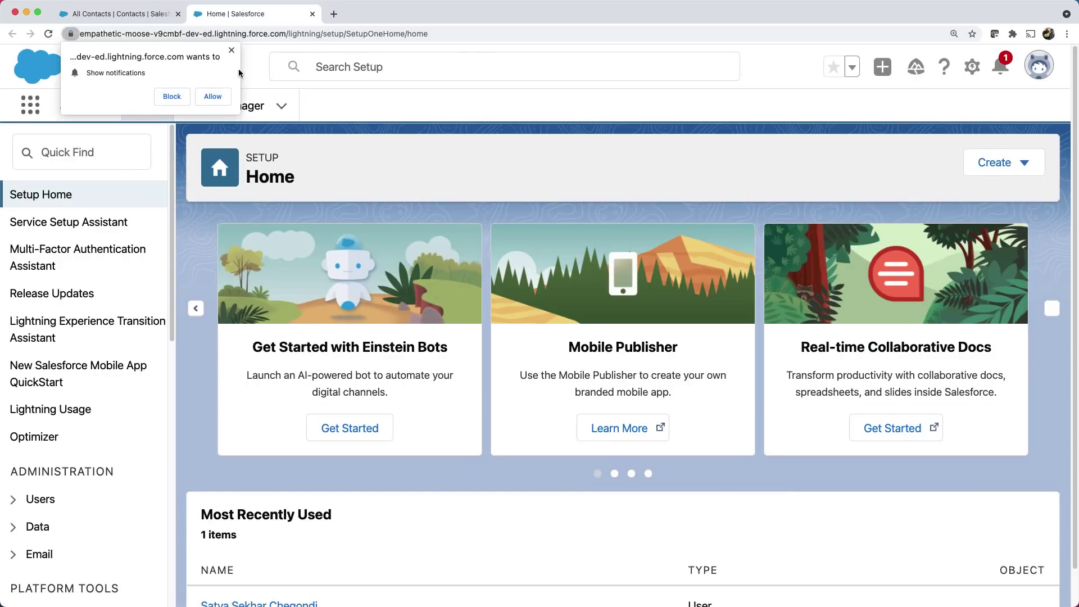
pyautogui.click(230, 51)
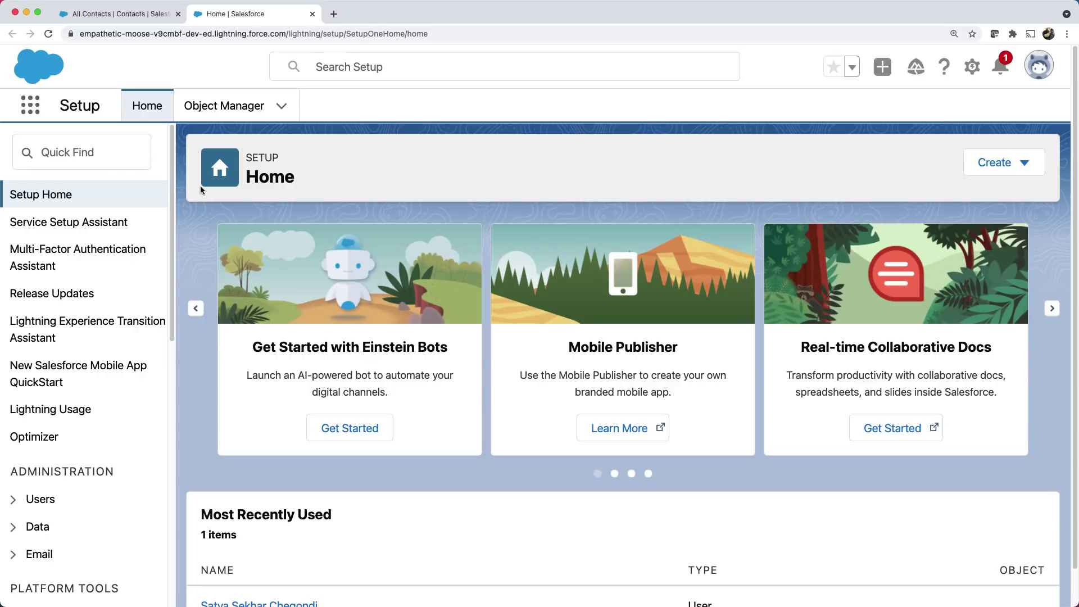
pyautogui.click(203, 111)
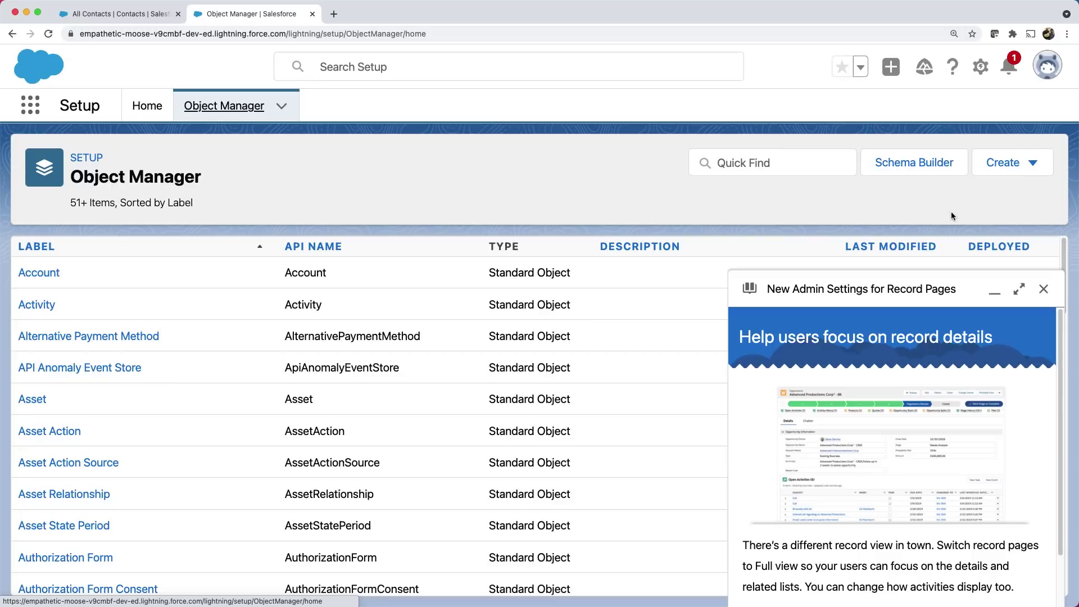
# - Start a new custom object labelled Vehicle with plural label Vehicles
pyautogui.click(994, 167)
pyautogui.click(907, 218)
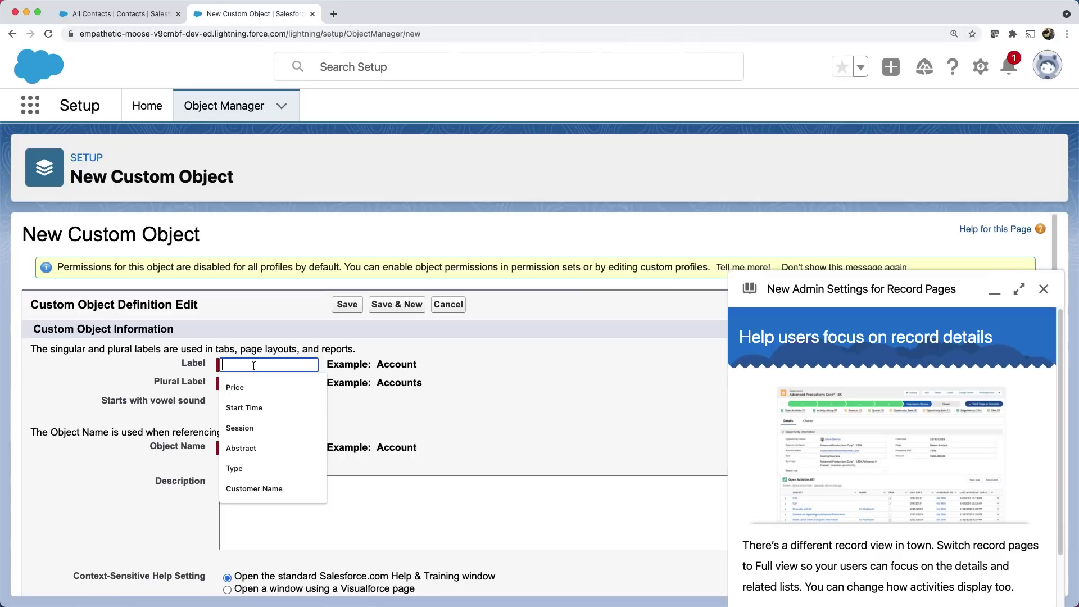
pyautogui.write('Vehicle')
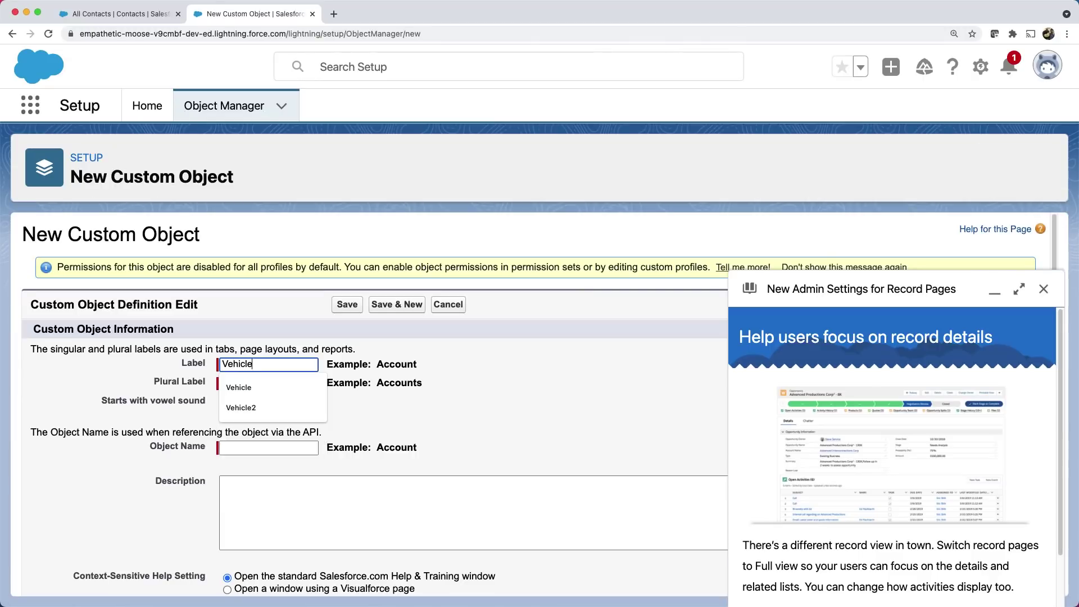
pyautogui.click(254, 382)
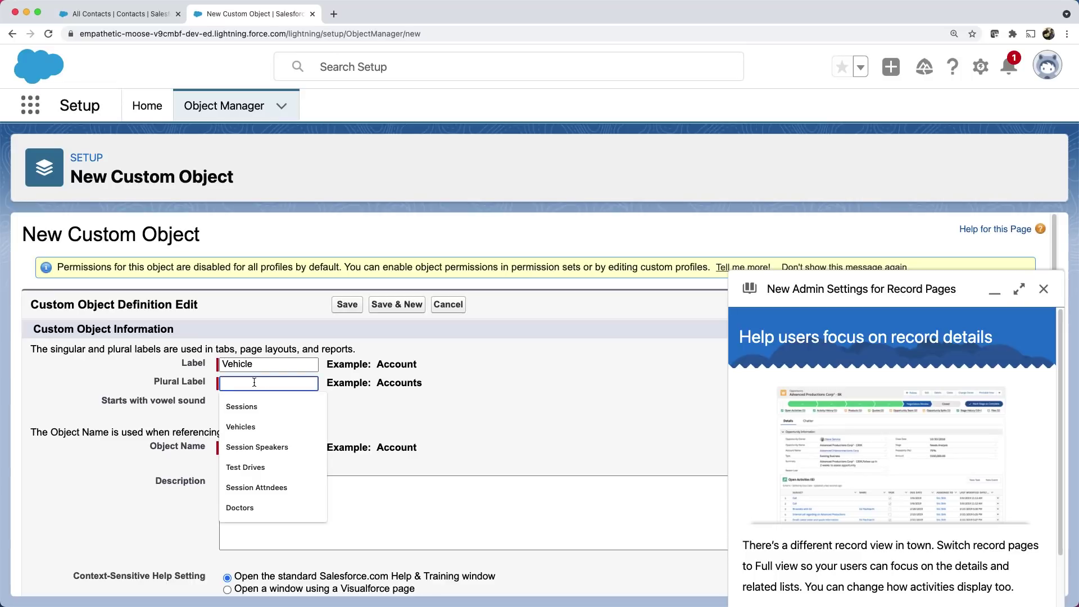
pyautogui.write('Vehicles')
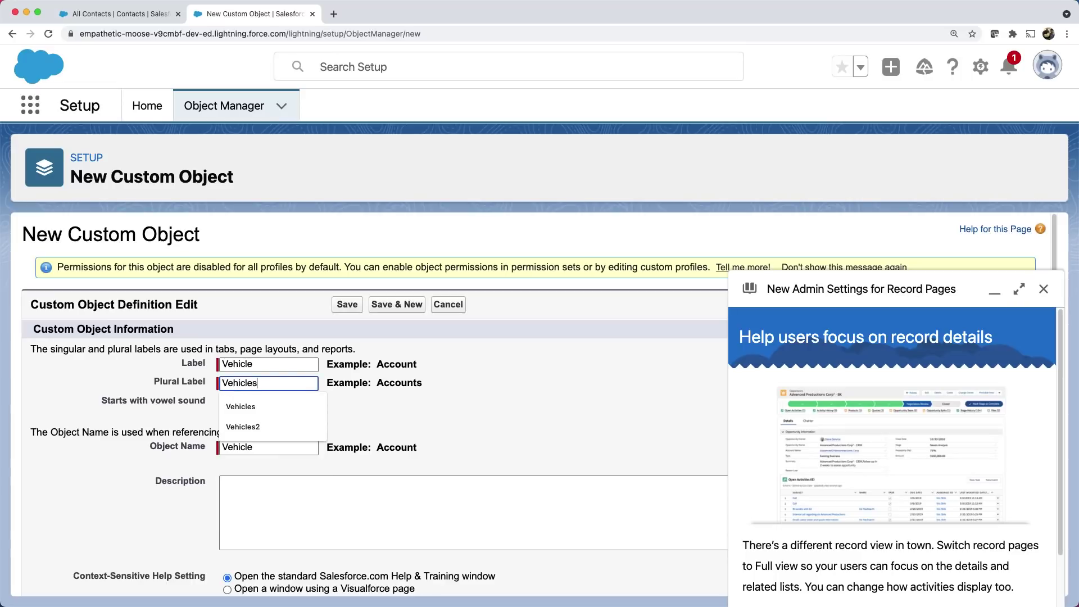
pyautogui.click(457, 410)
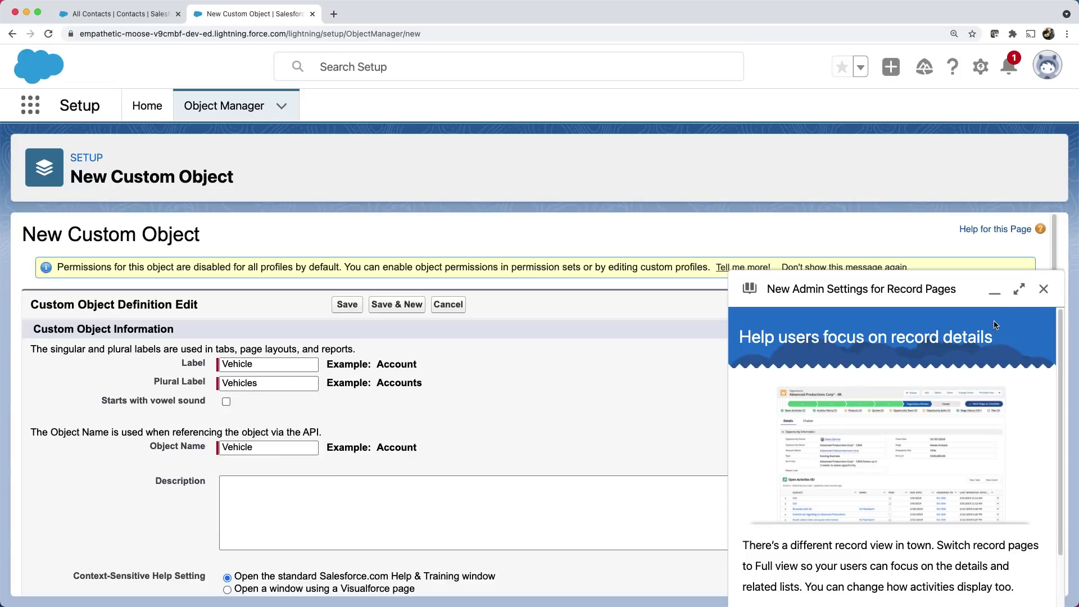
pyautogui.click(1042, 289)
pyautogui.scroll(-5, 1054, 392)
pyautogui.scroll(-4, 1047, 415)
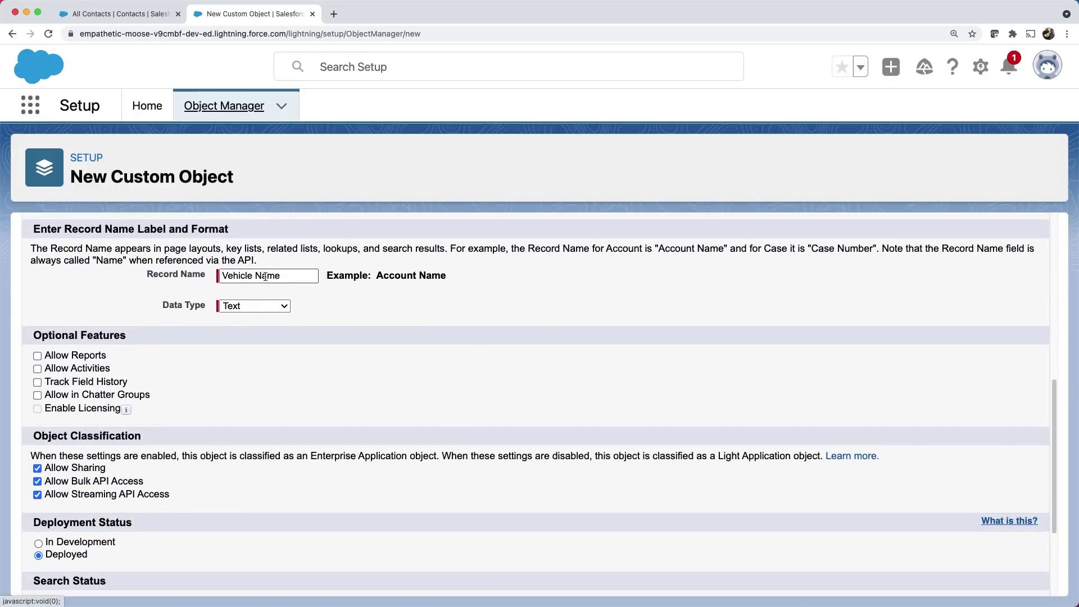
# - Make the record name Vehicle ID, an Auto Number {00000} starting at 1, and save
pyautogui.doubleClick(265, 275)
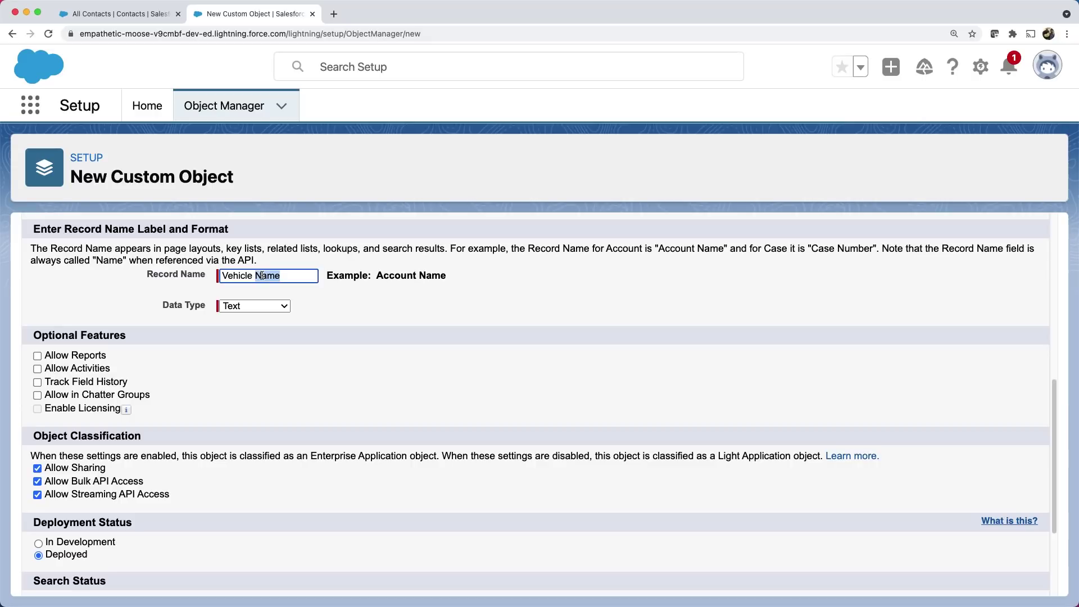
pyautogui.write('ID')
pyautogui.click(273, 308)
pyautogui.click(271, 318)
pyautogui.click(271, 318)
pyautogui.click(254, 340)
pyautogui.click(251, 344)
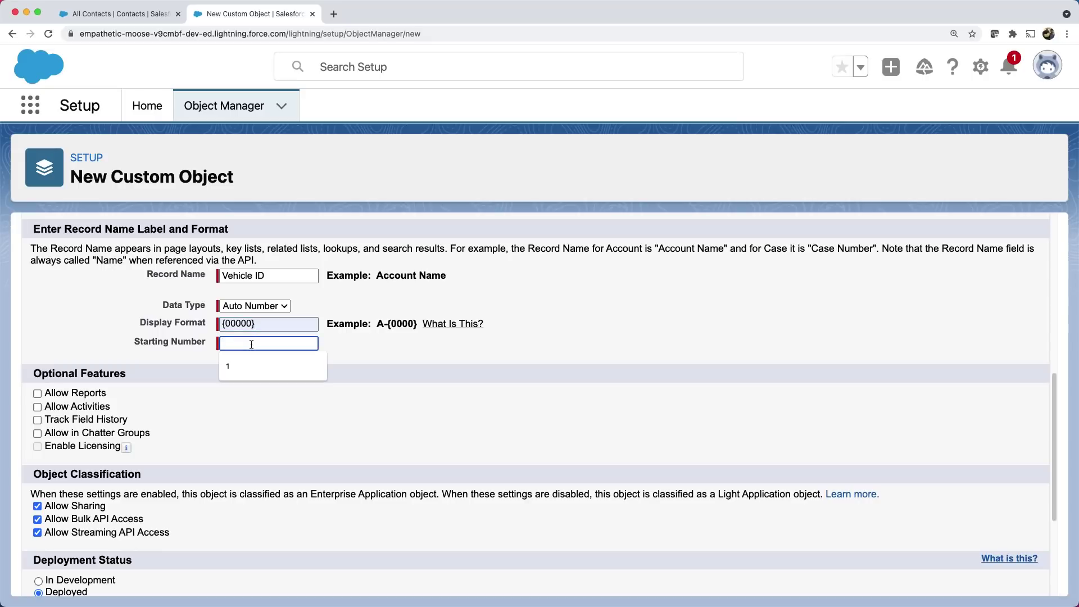
pyautogui.click(281, 365)
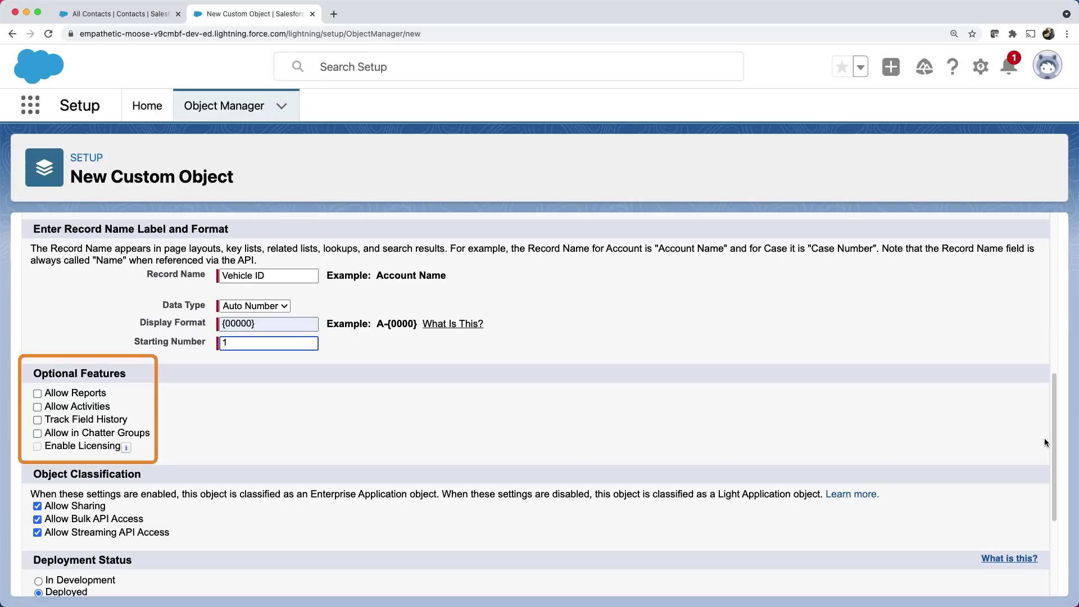
pyautogui.moveTo(1052, 458); pyautogui.dragTo(1053, 531)
pyautogui.click(341, 576)
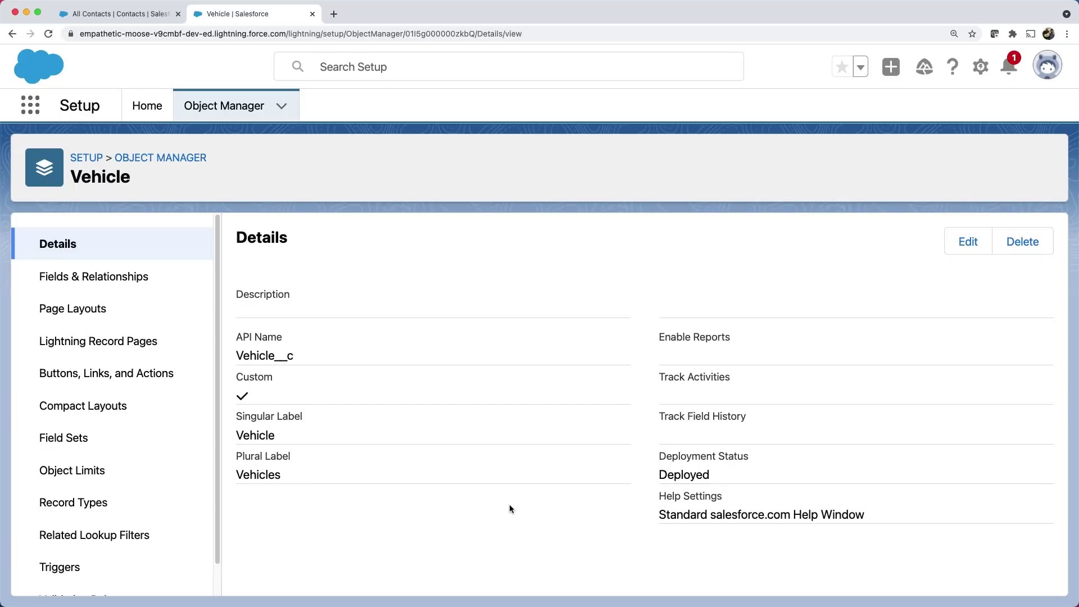
# - Begin a new custom field on Vehicle from Fields & Relationships and review the data types
pyautogui.click(176, 278)
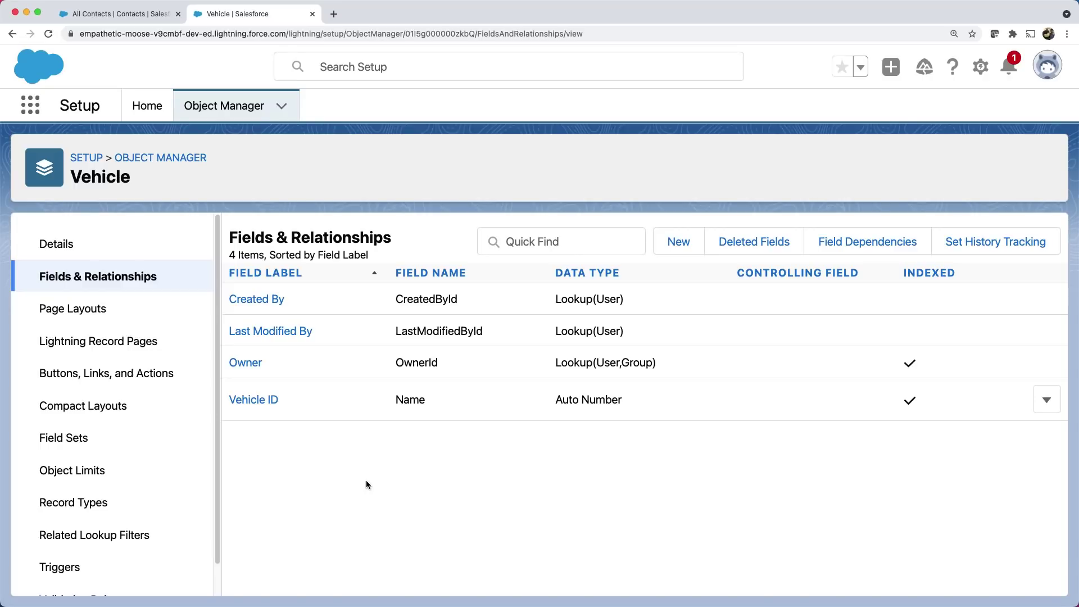
pyautogui.click(669, 249)
pyautogui.moveTo(1054, 318); pyautogui.dragTo(1052, 531)
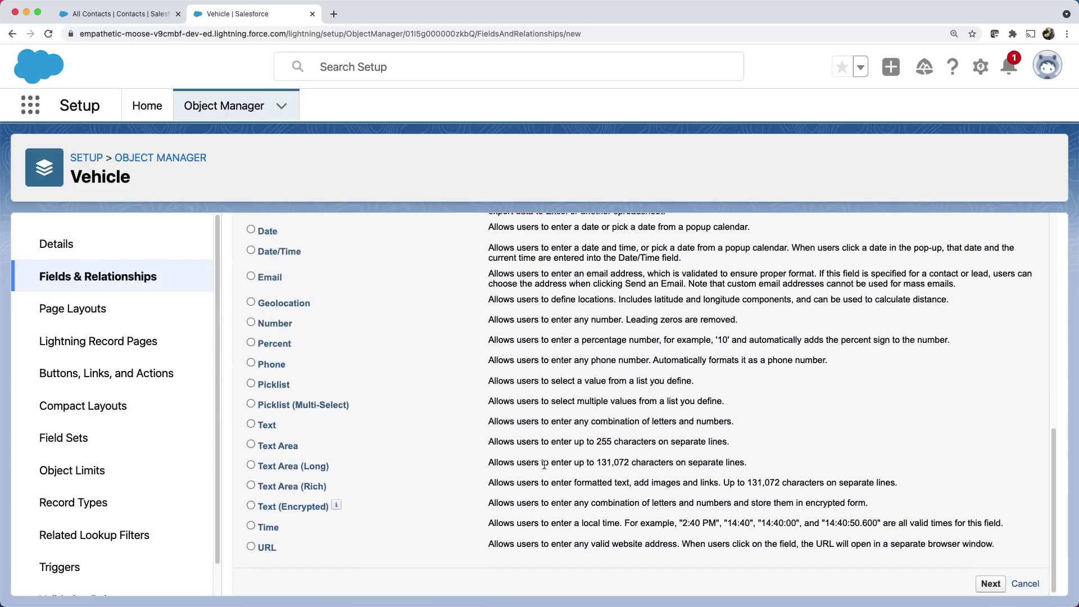
# - Define a Text field labelled Model with length 50
pyautogui.click(250, 422)
pyautogui.click(986, 585)
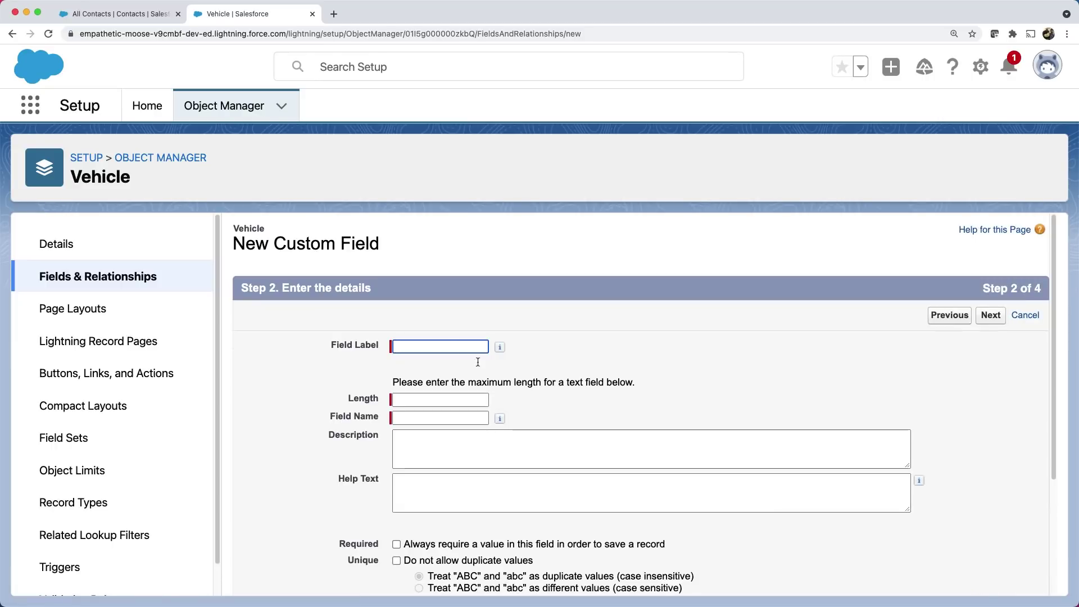
pyautogui.click(438, 346)
pyautogui.write('Model')
pyautogui.click(418, 398)
pyautogui.write('50')
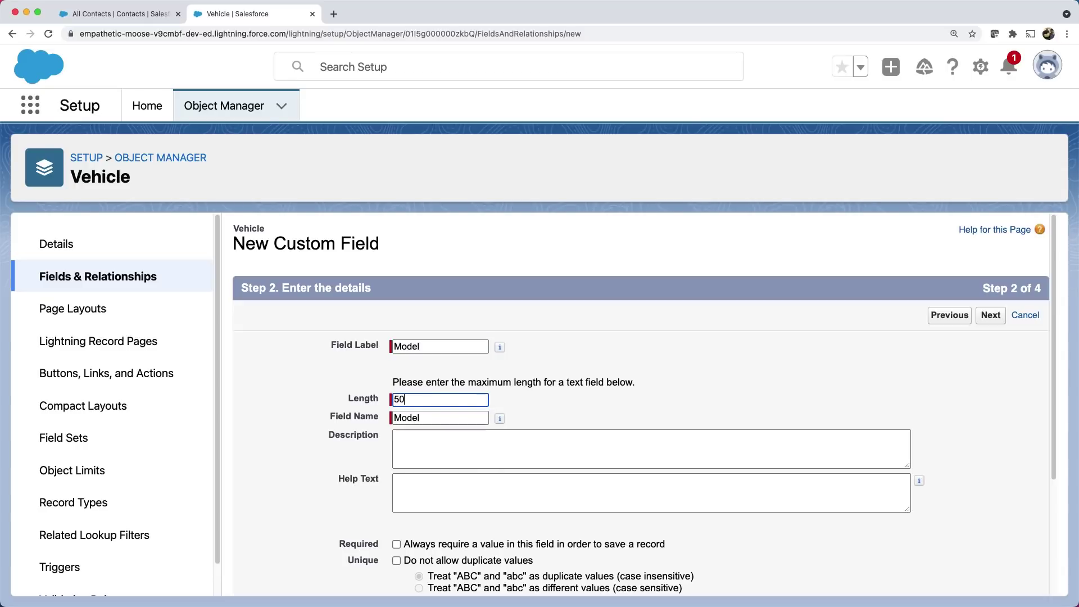
pyautogui.click(565, 404)
# - Keep default field security and Vehicle Layout placement, then save Model and start another field
pyautogui.moveTo(1054, 429); pyautogui.dragTo(1054, 540)
pyautogui.click(990, 579)
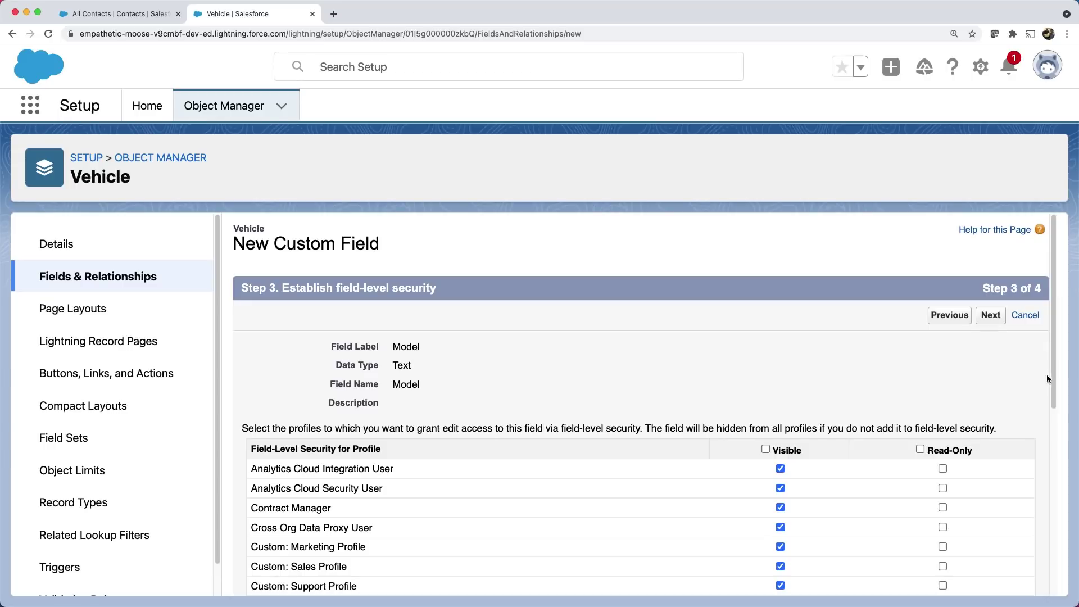
pyautogui.moveTo(1054, 376)
pyautogui.mouseDown()
pyautogui.moveTo(1060, 445)
pyautogui.moveTo(1053, 372)
pyautogui.mouseUp()
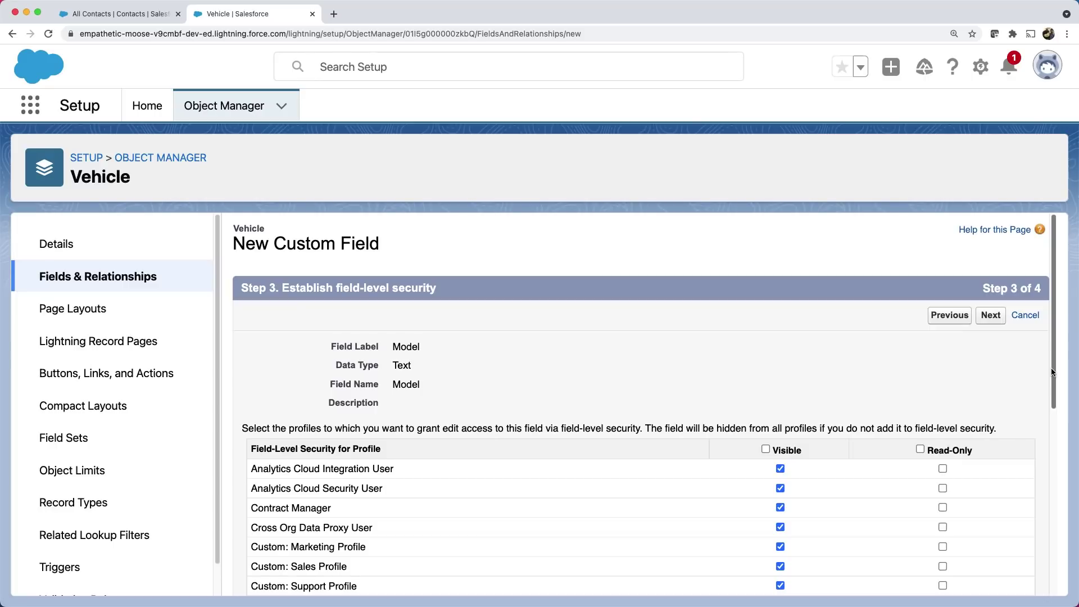
pyautogui.click(989, 315)
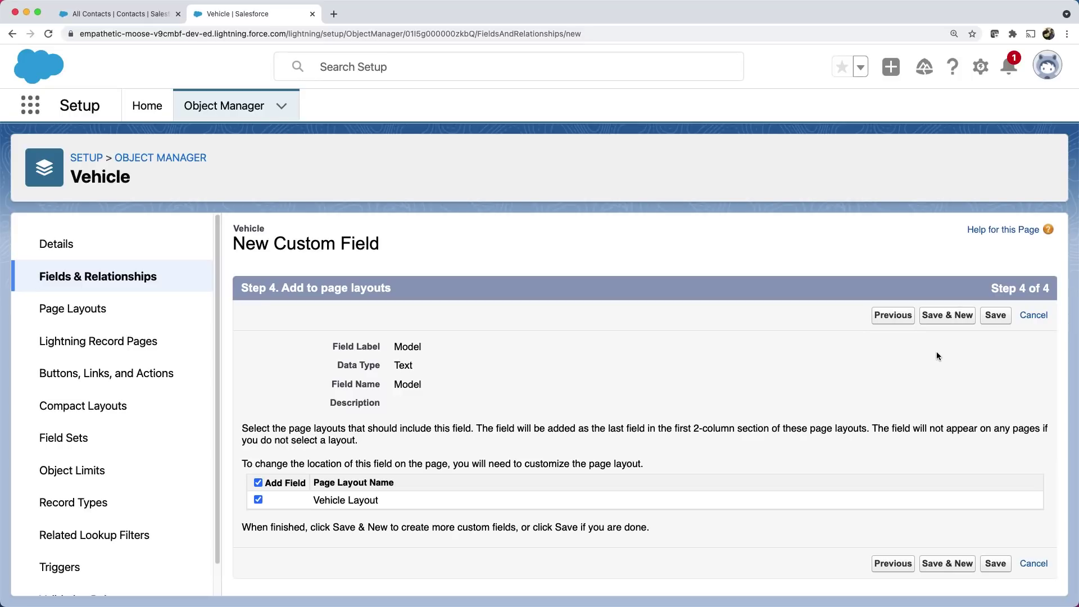
pyautogui.click(933, 317)
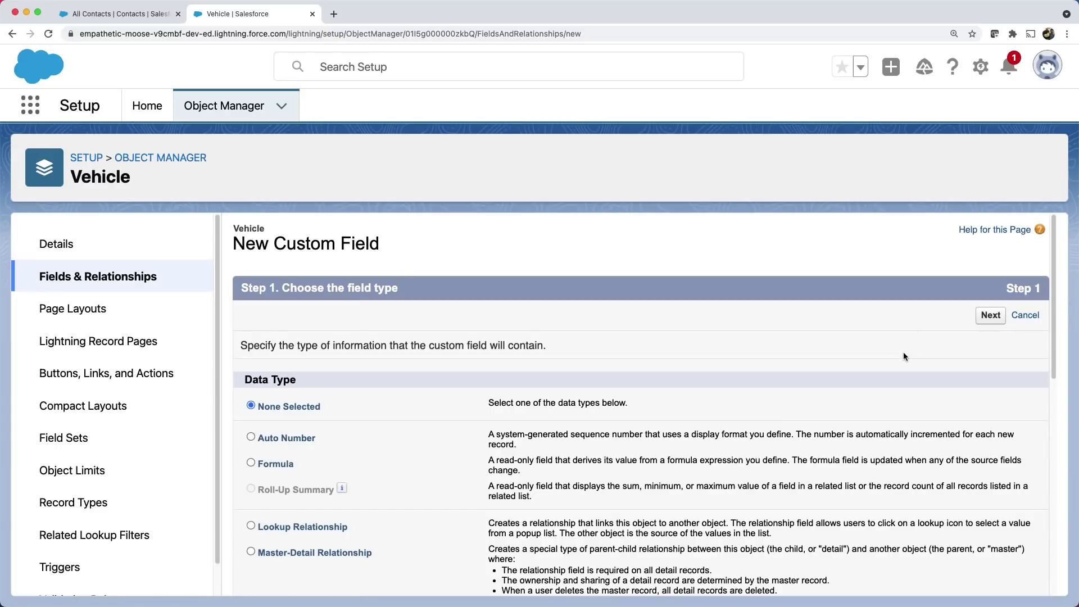
# - Continue the currency field to its details and label it Price
pyautogui.moveTo(1055, 337); pyautogui.dragTo(1056, 450)
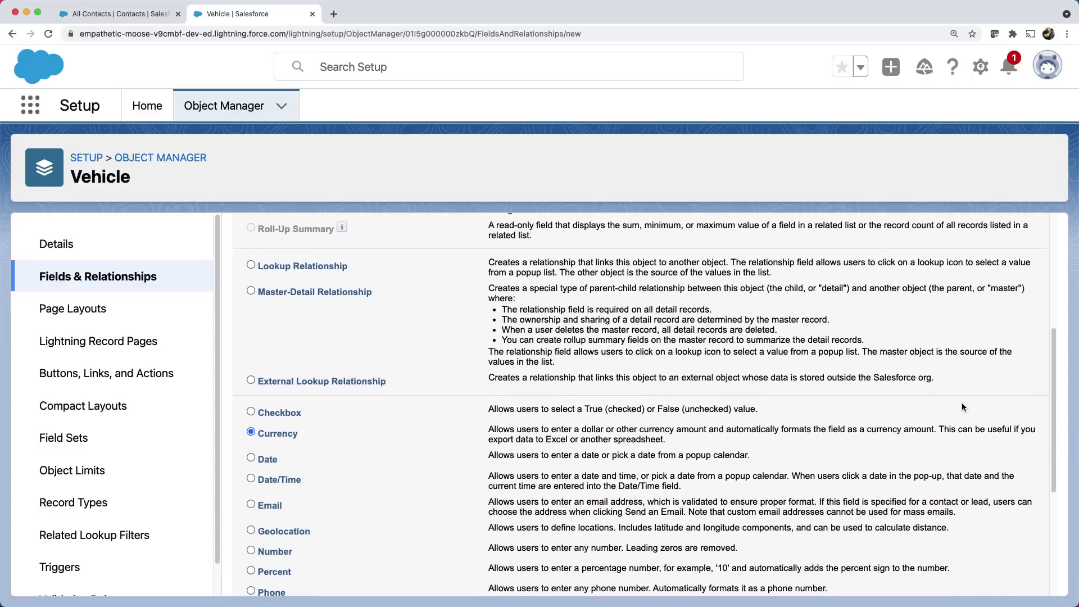
pyautogui.scroll(10, 1023, 359)
pyautogui.click(987, 289)
pyautogui.click(457, 347)
pyautogui.write('Price')
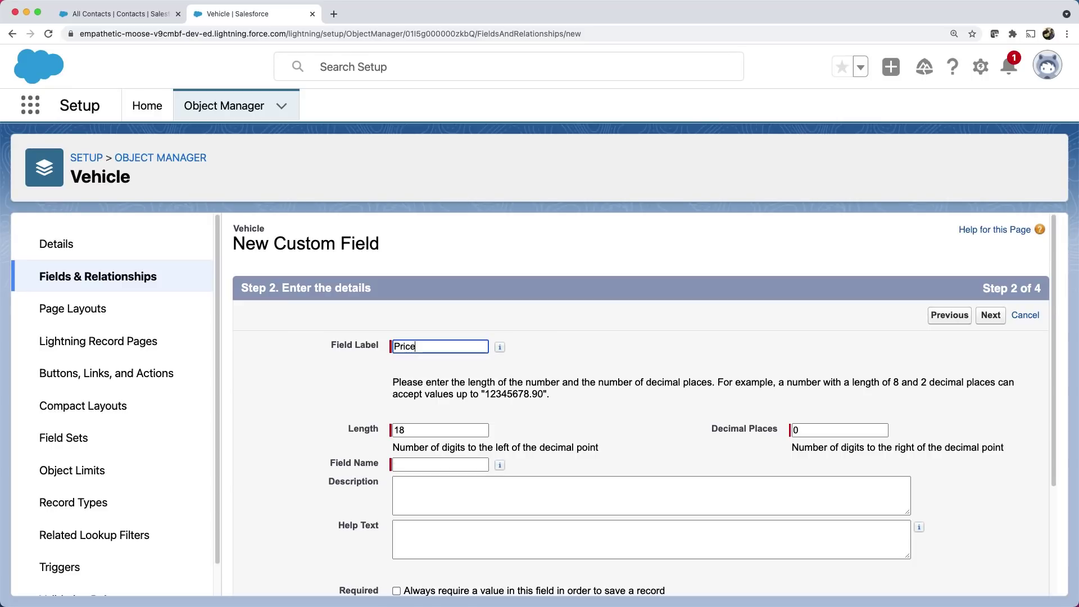
# - Give Price length 8 with 2 decimal places, save it, and start another field
pyautogui.doubleClick(404, 430)
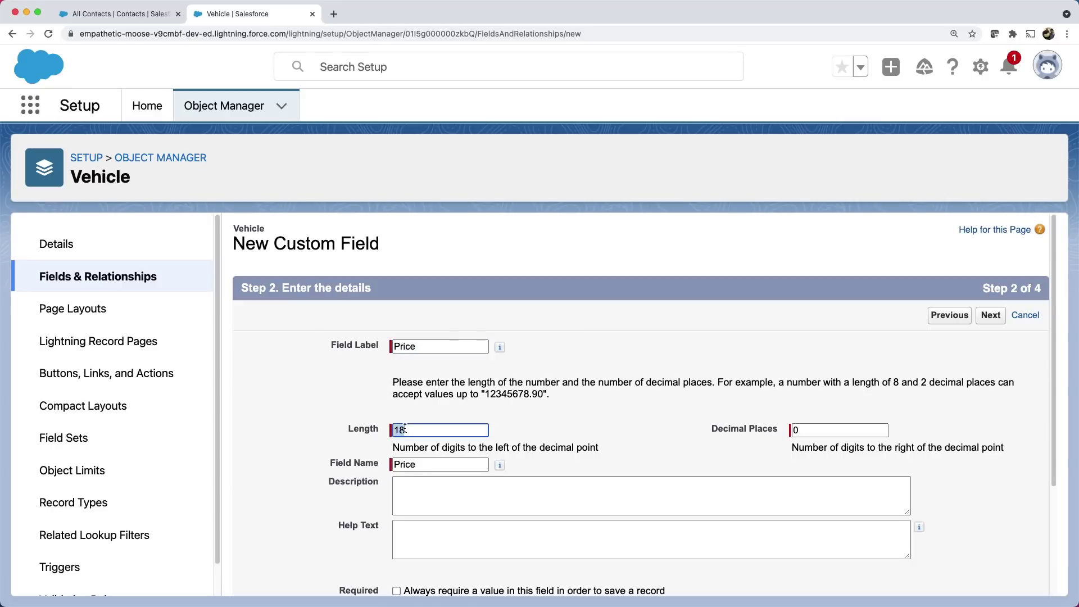
pyautogui.write('8')
pyautogui.click(796, 430)
pyautogui.doubleClick(797, 430)
pyautogui.write('2')
pyautogui.click(990, 316)
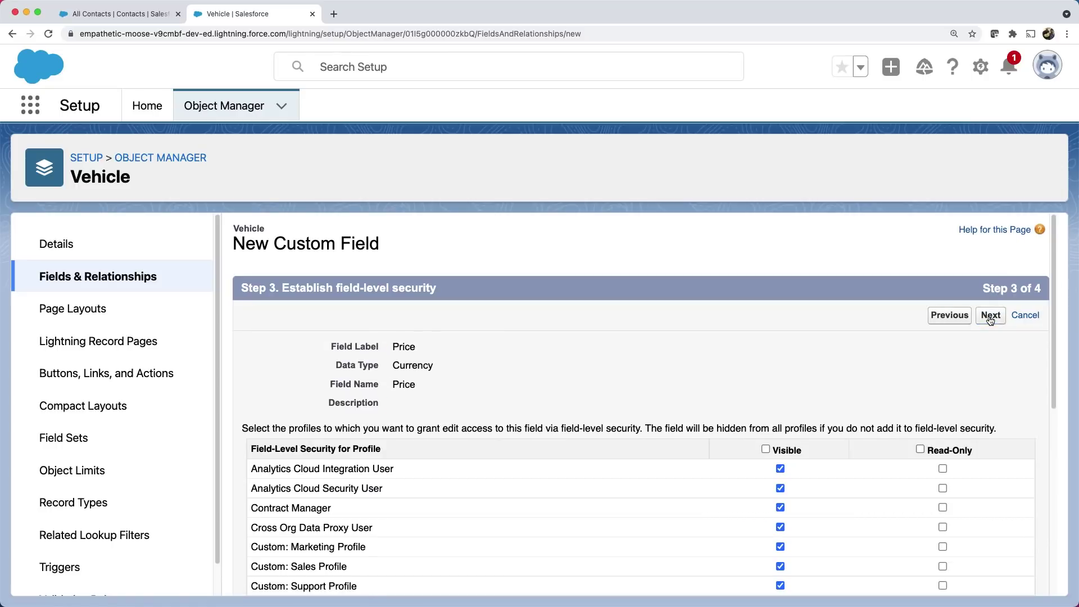
pyautogui.click(990, 316)
pyautogui.click(932, 315)
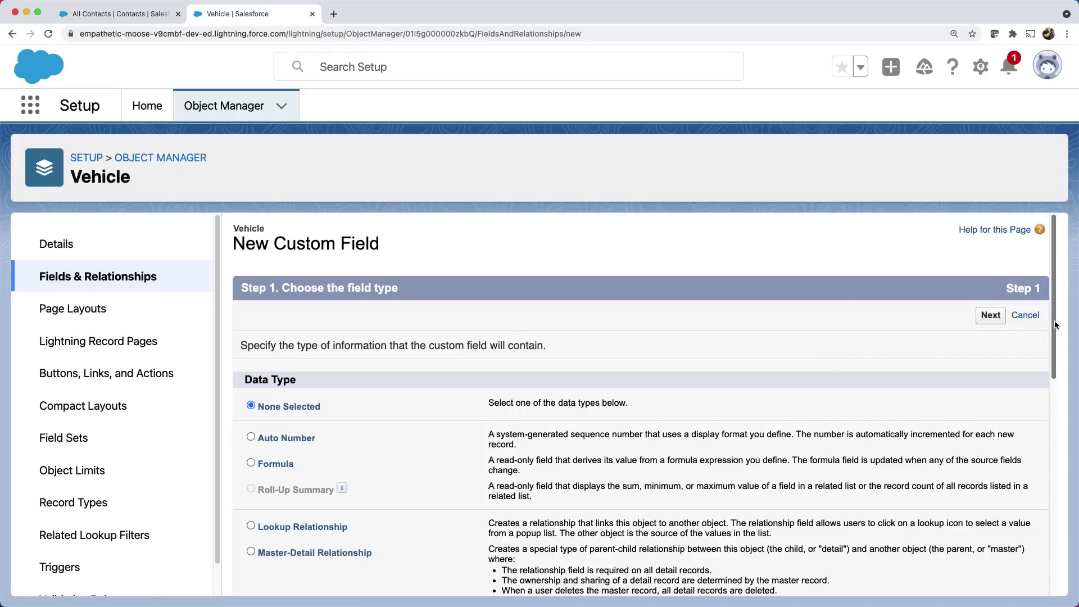
# - Create a Date field labelled Import Date with default security and layout settings
pyautogui.moveTo(1054, 325); pyautogui.dragTo(867, 458)
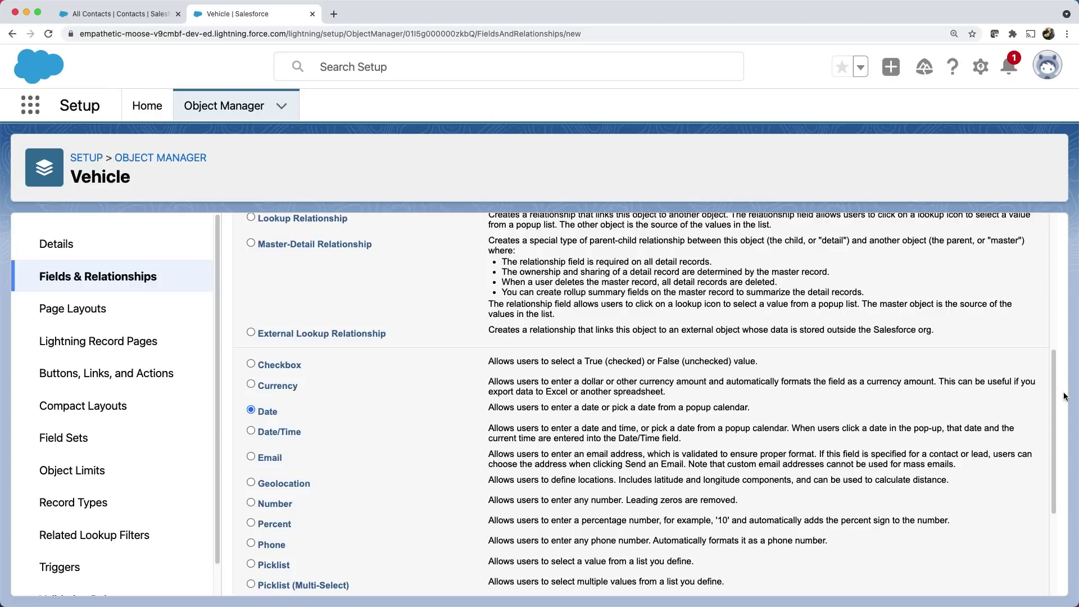
pyautogui.moveTo(1056, 394); pyautogui.dragTo(1037, 284)
pyautogui.click(990, 294)
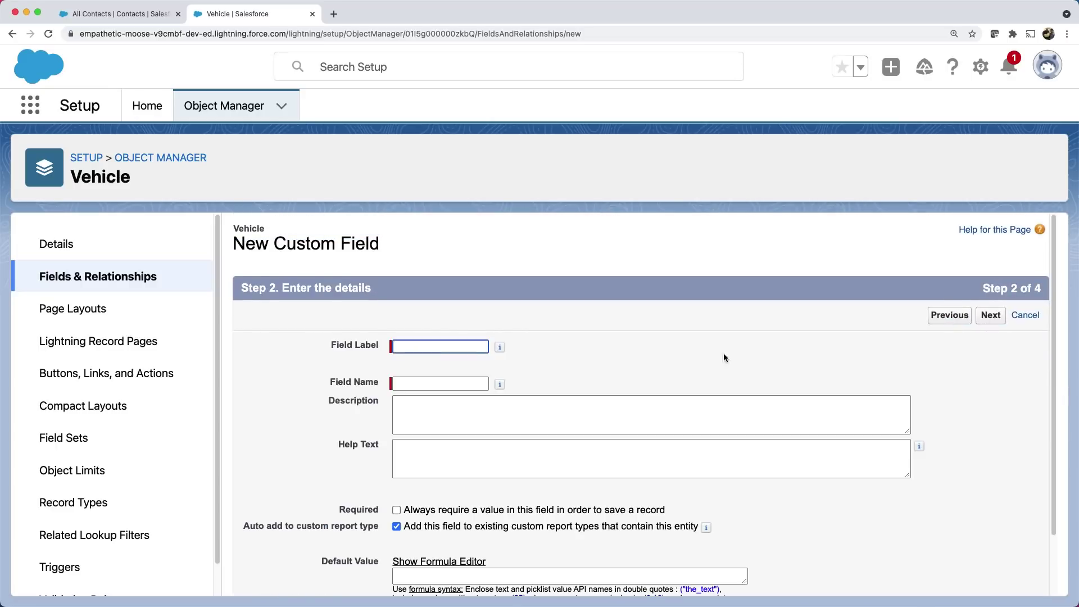
pyautogui.click(442, 347)
pyautogui.write('Import Date')
pyautogui.press('Tab')
pyautogui.click(988, 317)
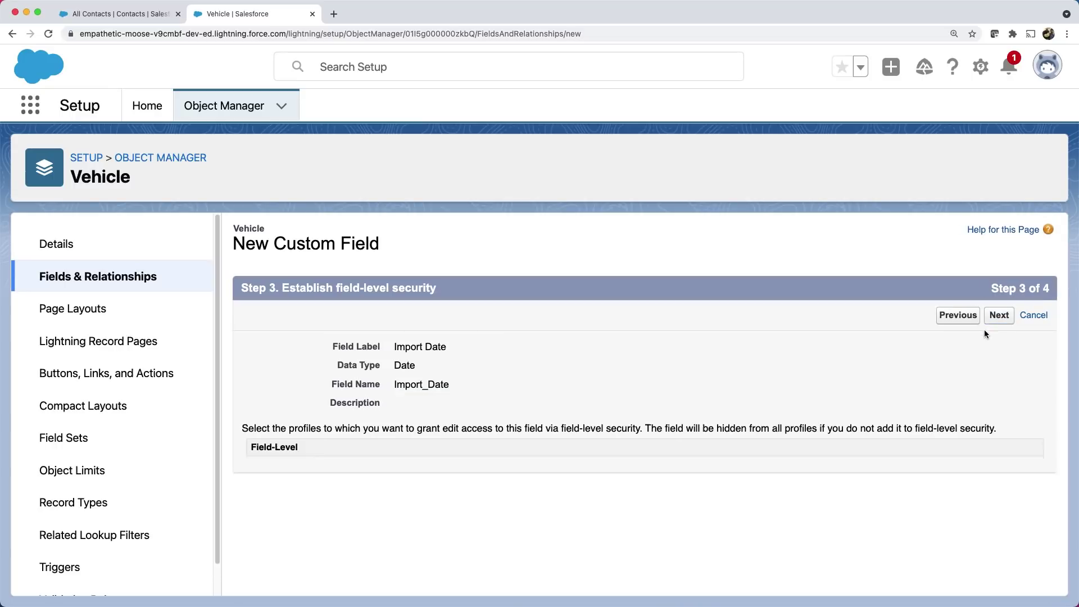
pyautogui.click(989, 316)
pyautogui.click(990, 318)
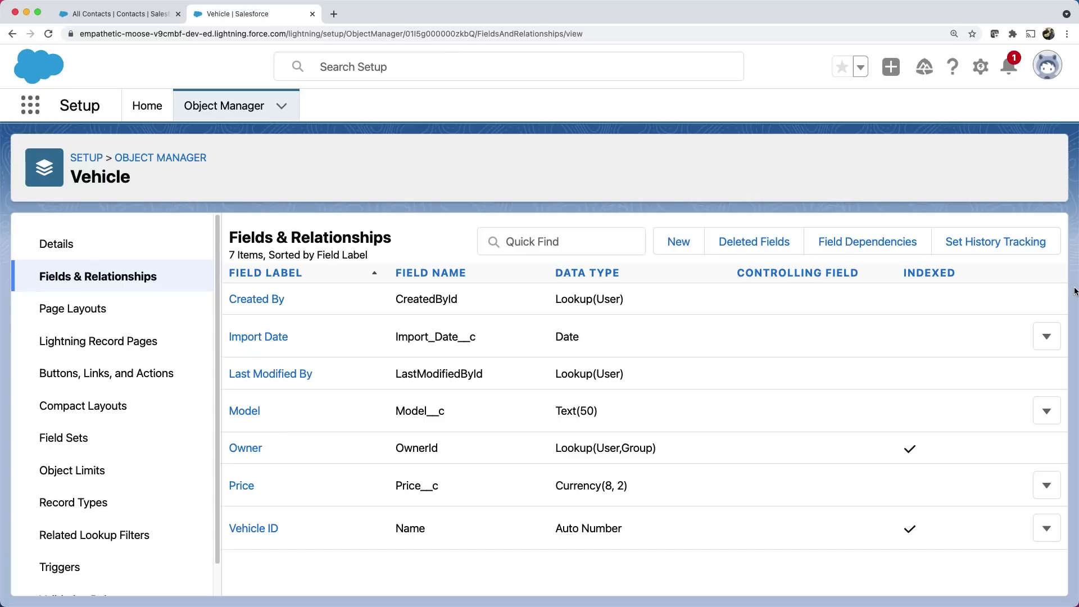
# - Find and open the Tabs setup page through Quick Find
pyautogui.click(147, 105)
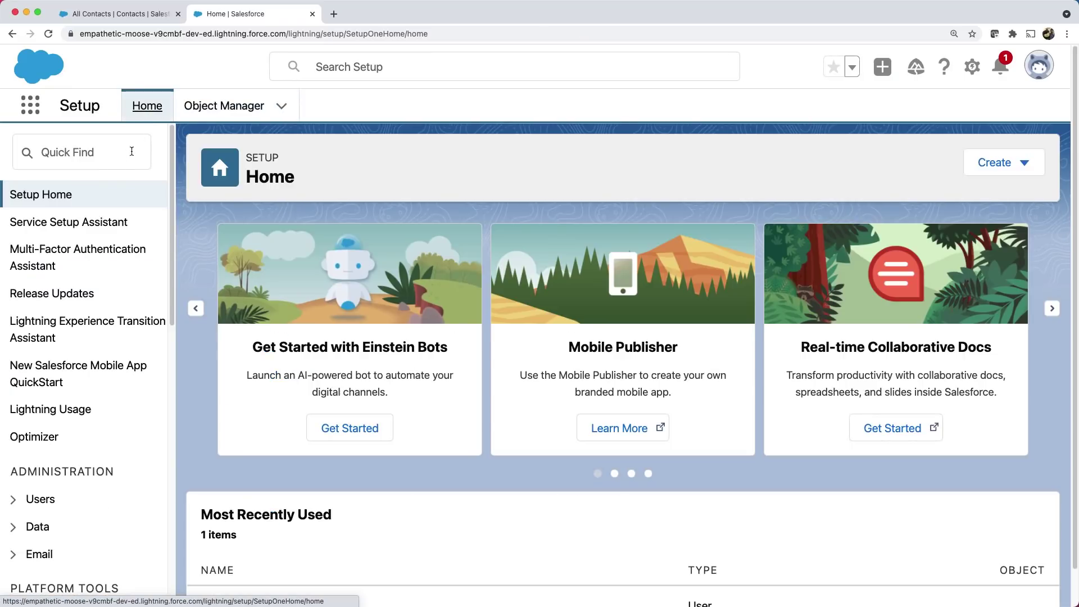
pyautogui.click(109, 155)
pyautogui.write('T')
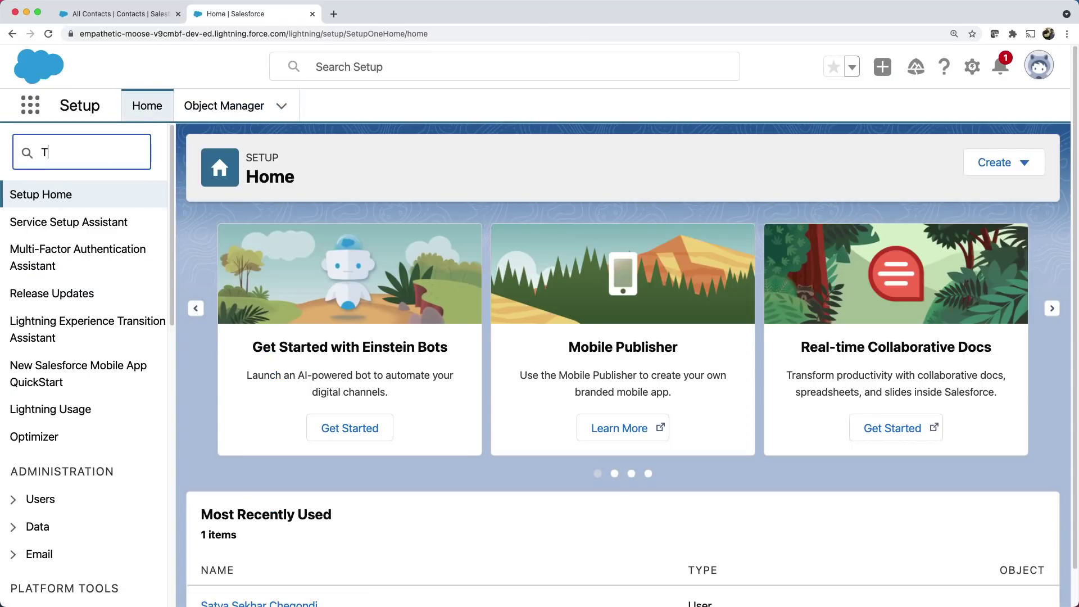
pyautogui.write('abs')
pyautogui.click(77, 255)
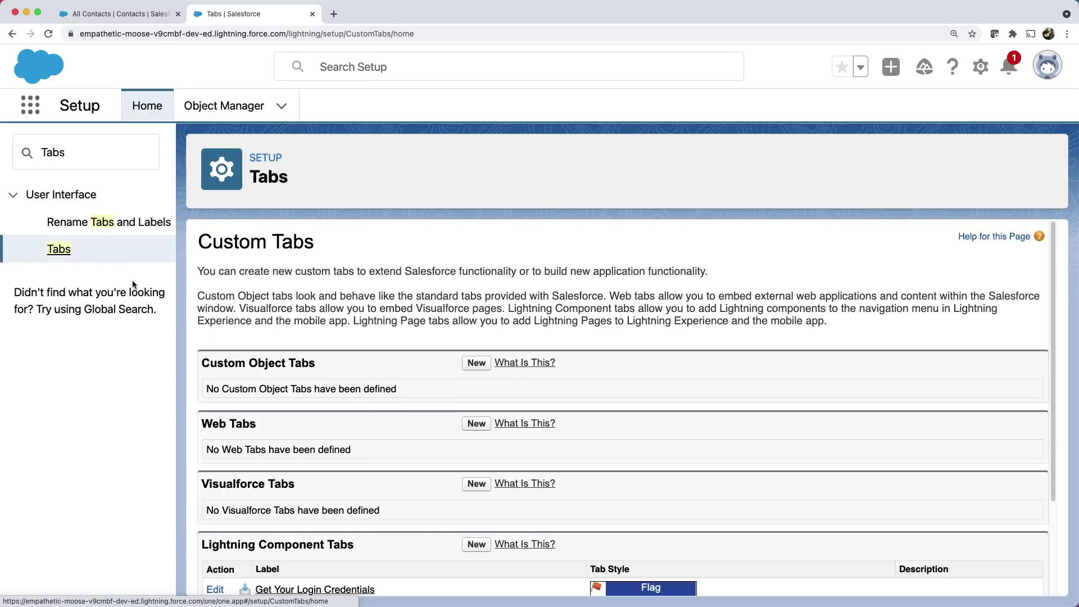
# - Start a new custom object tab for Vehicle using the Car tab style
pyautogui.click(476, 364)
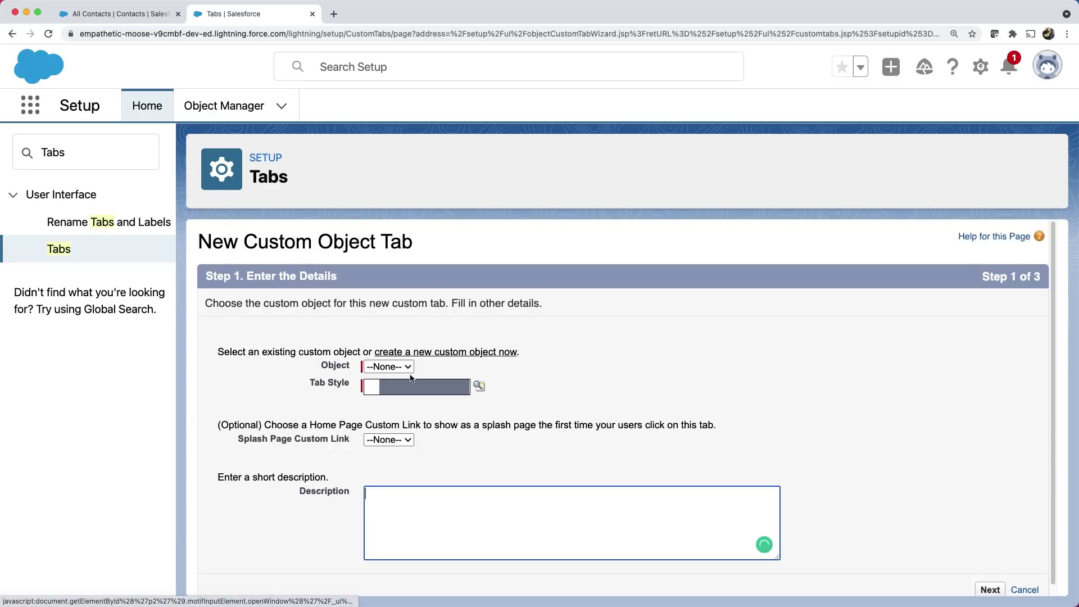
pyautogui.click(410, 366)
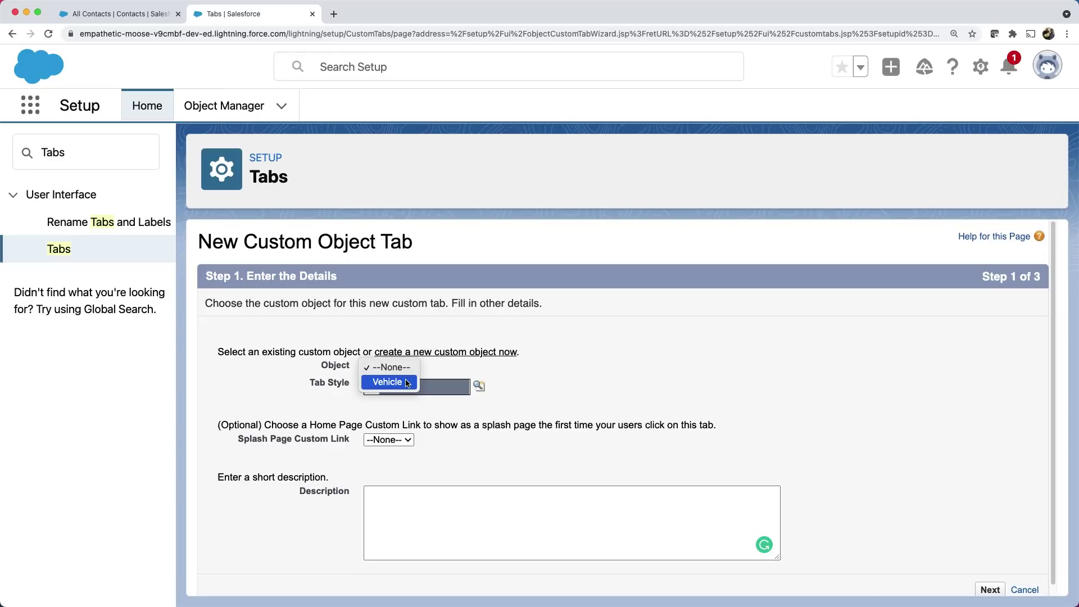
pyautogui.click(406, 381)
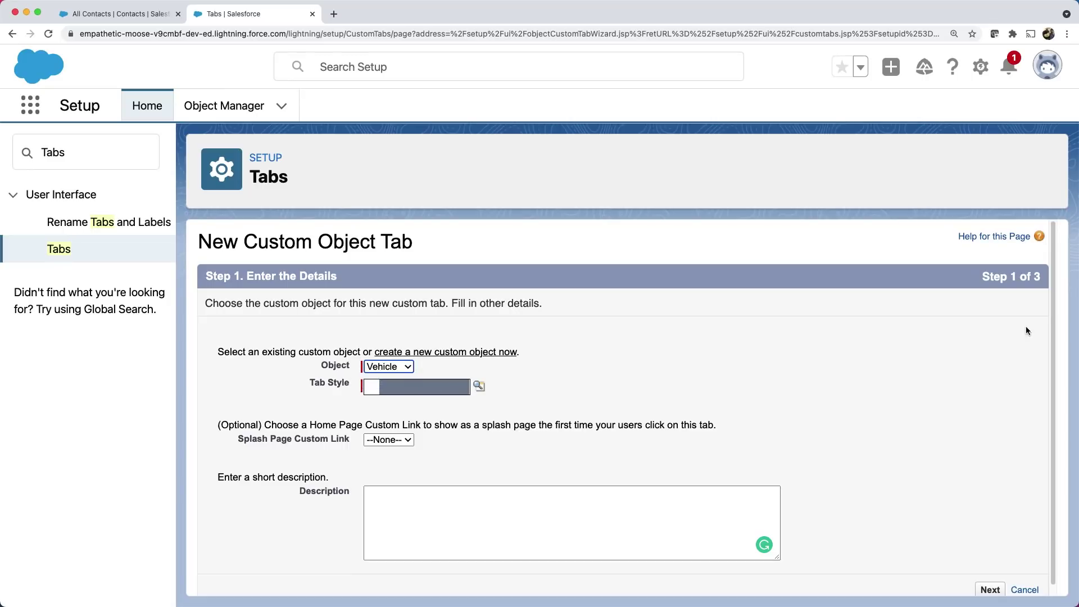
pyautogui.scroll(-1, 1050, 322)
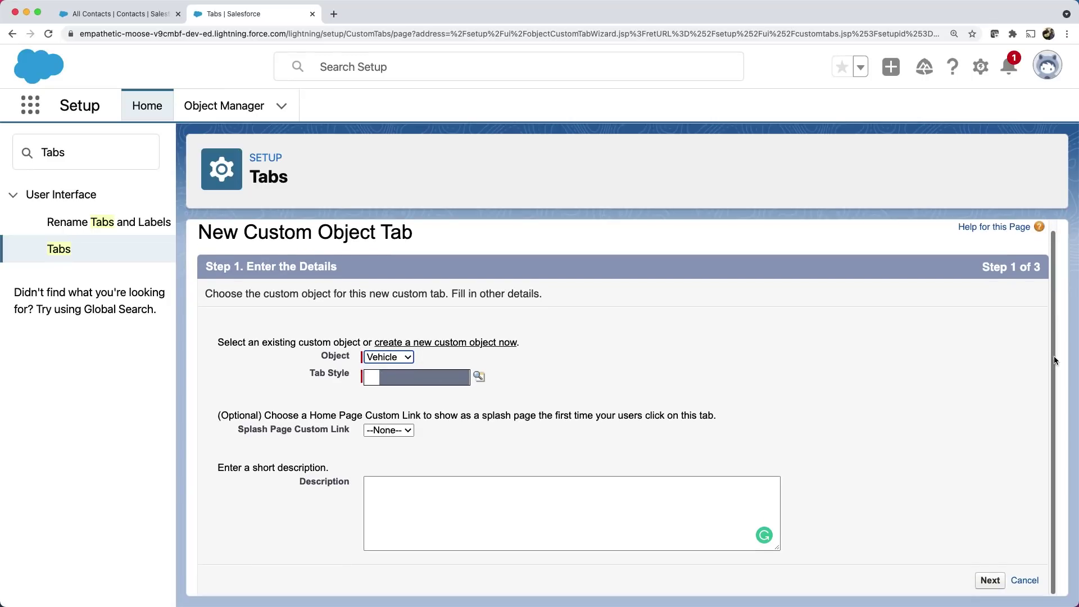
pyautogui.click(467, 382)
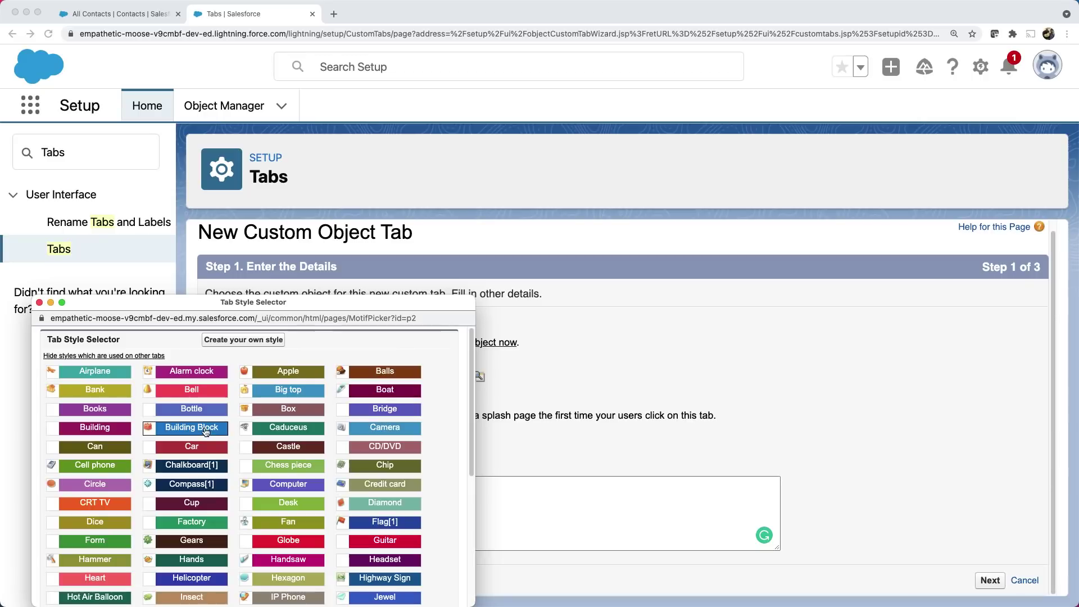
pyautogui.click(197, 448)
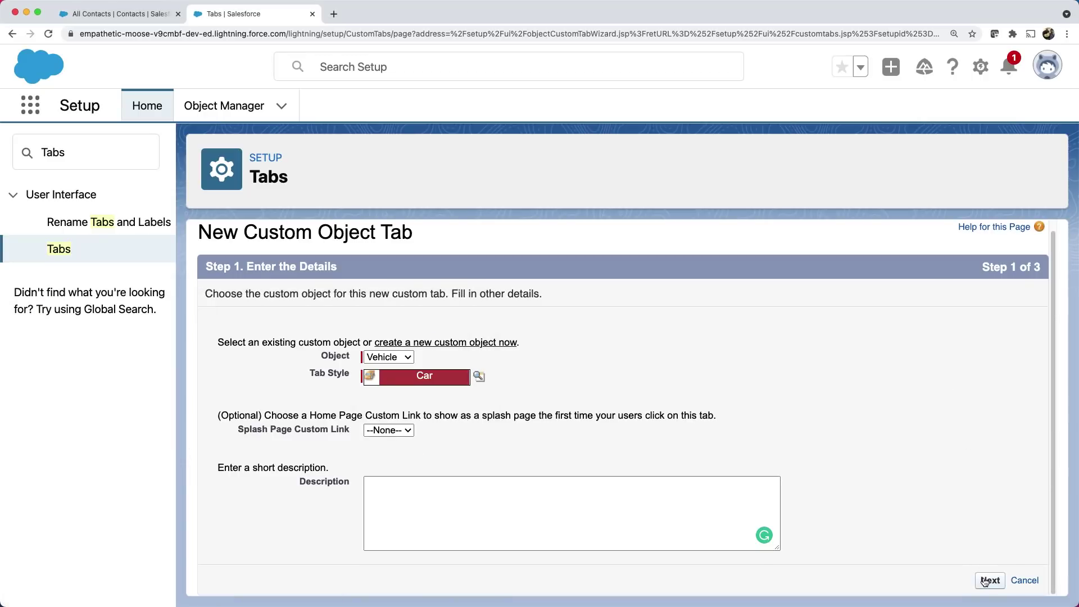
# - Keep default profile visibility, exclude the Vehicles tab from all existing apps, and save it
pyautogui.click(989, 580)
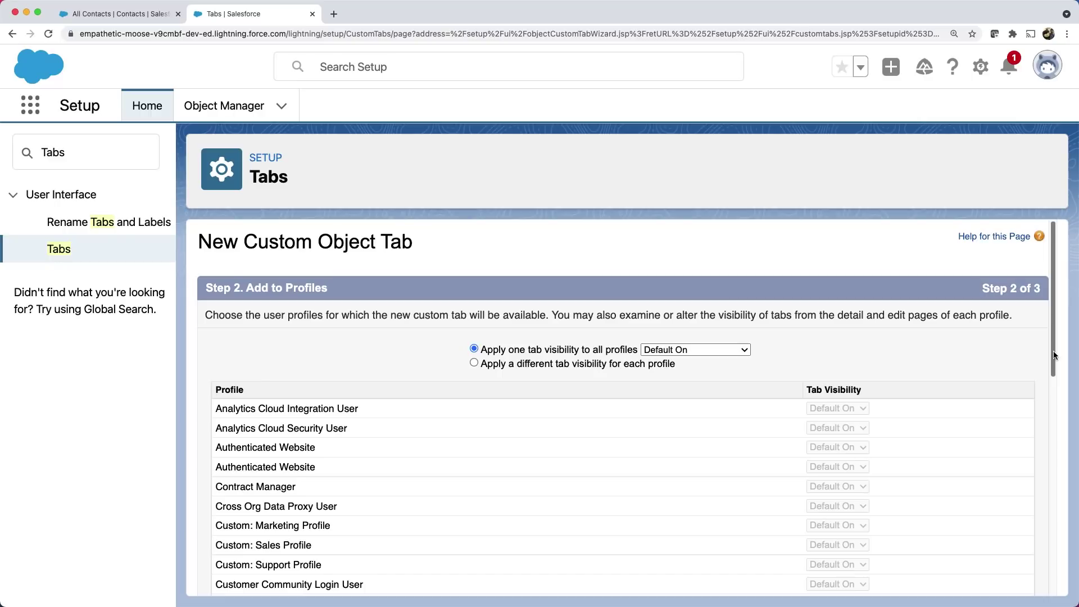
pyautogui.moveTo(1054, 355); pyautogui.dragTo(1059, 592)
pyautogui.click(990, 581)
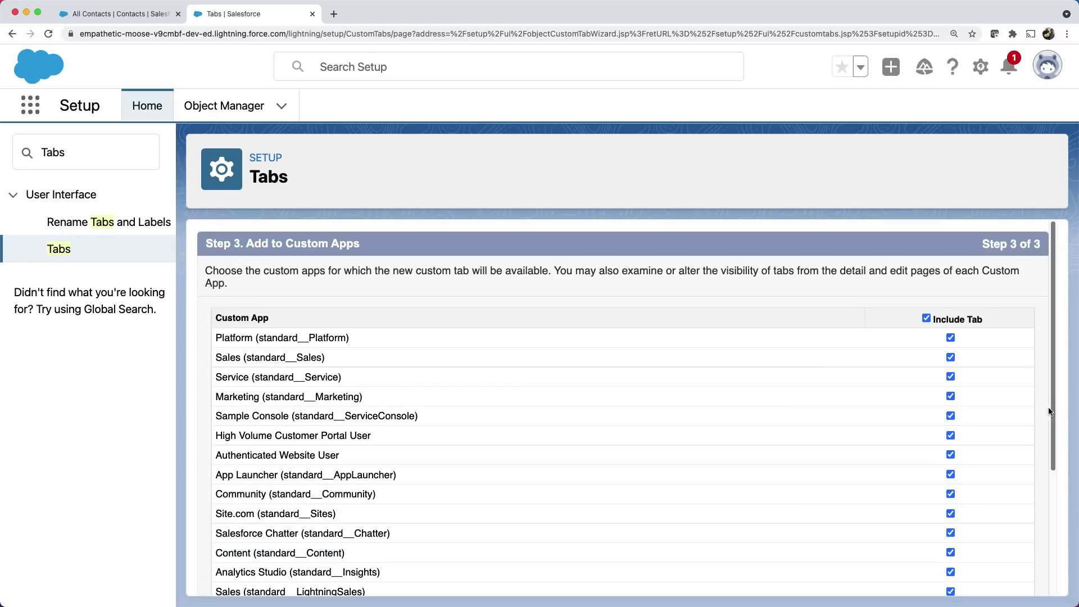
pyautogui.moveTo(1054, 407); pyautogui.dragTo(1049, 437)
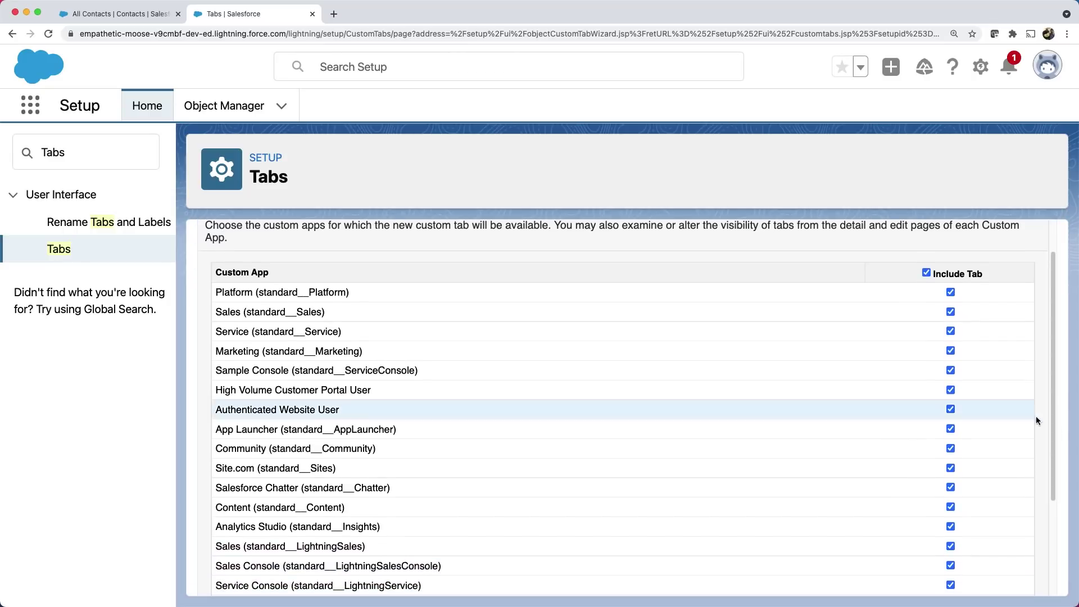
pyautogui.click(926, 272)
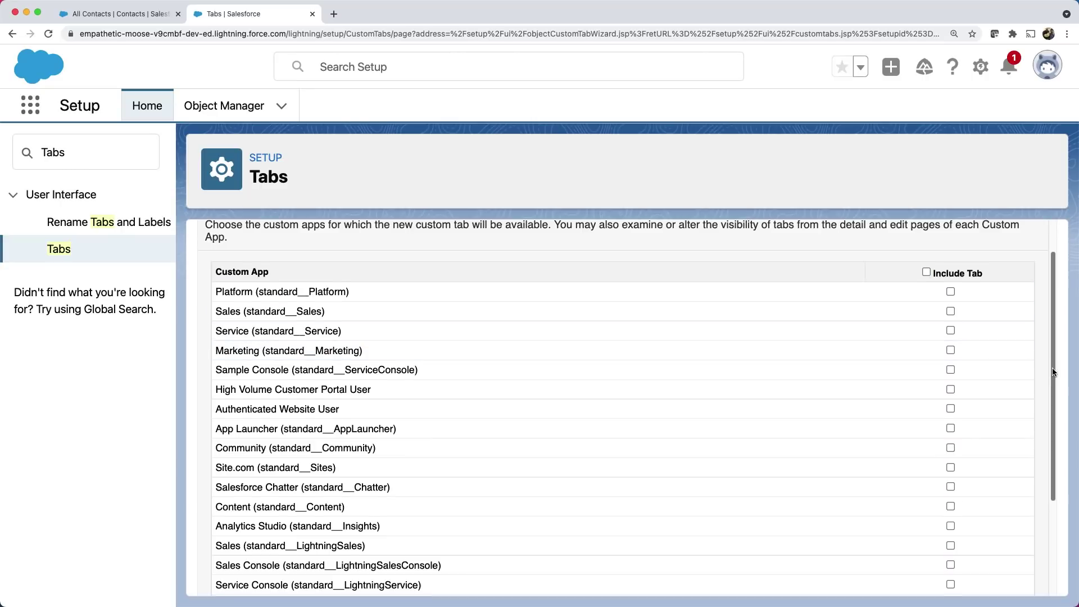
pyautogui.moveTo(1052, 369); pyautogui.dragTo(1052, 480)
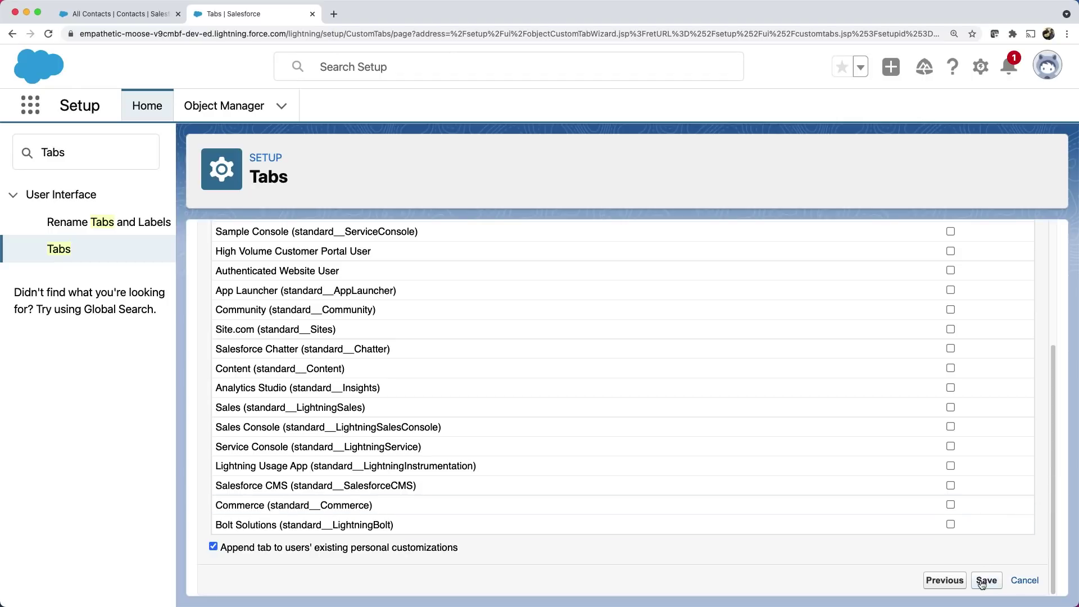
pyautogui.click(986, 581)
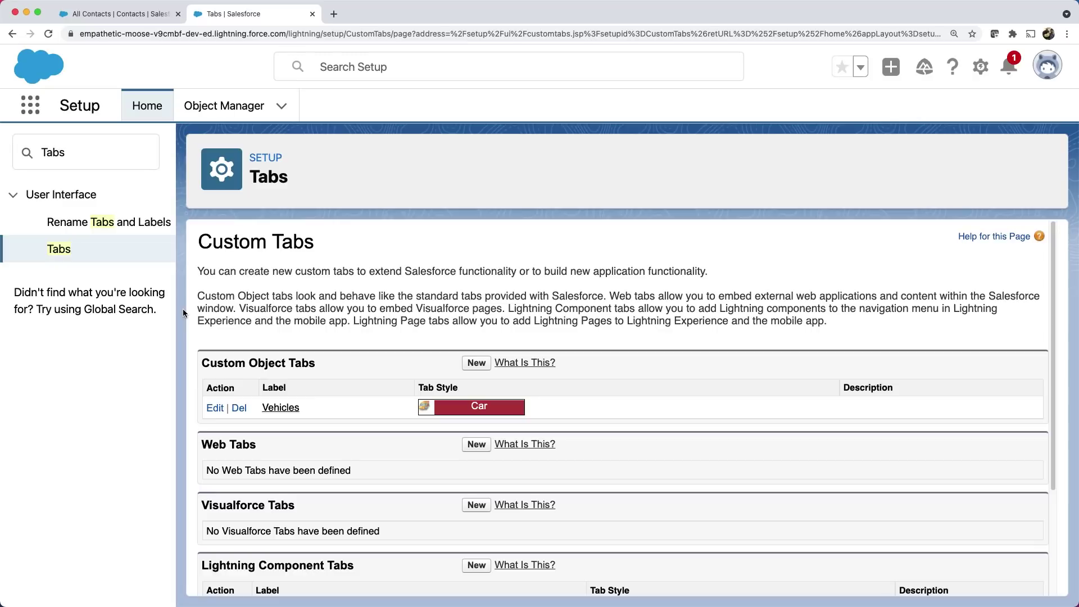
# - Search Quick Find for 'App Manager' and open the Lightning Experience App Manager
pyautogui.doubleClick(53, 152)
pyautogui.write('Ap')
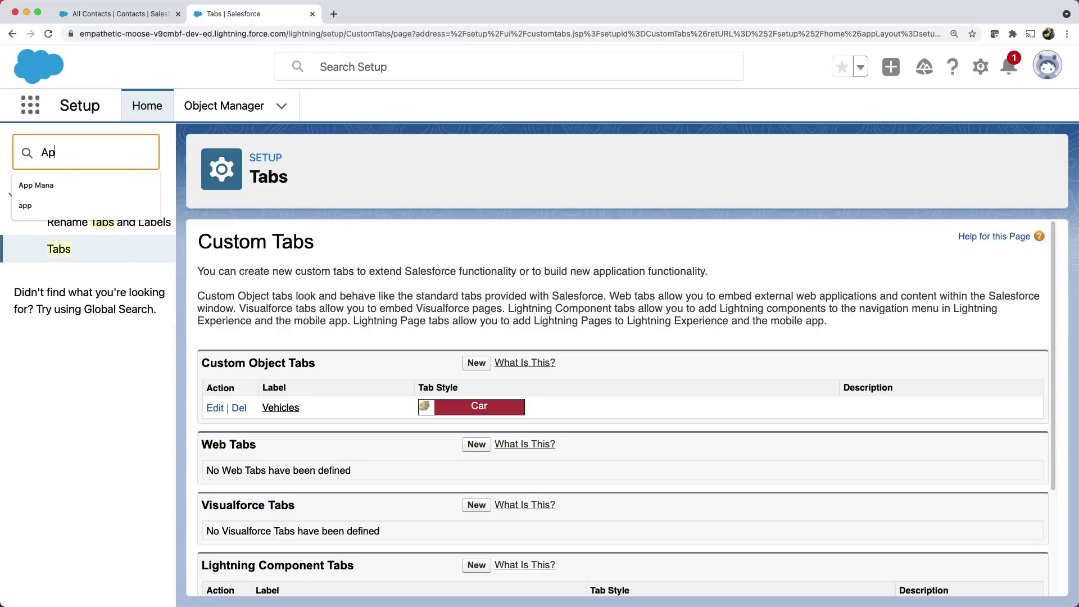
pyautogui.write('p Manager')
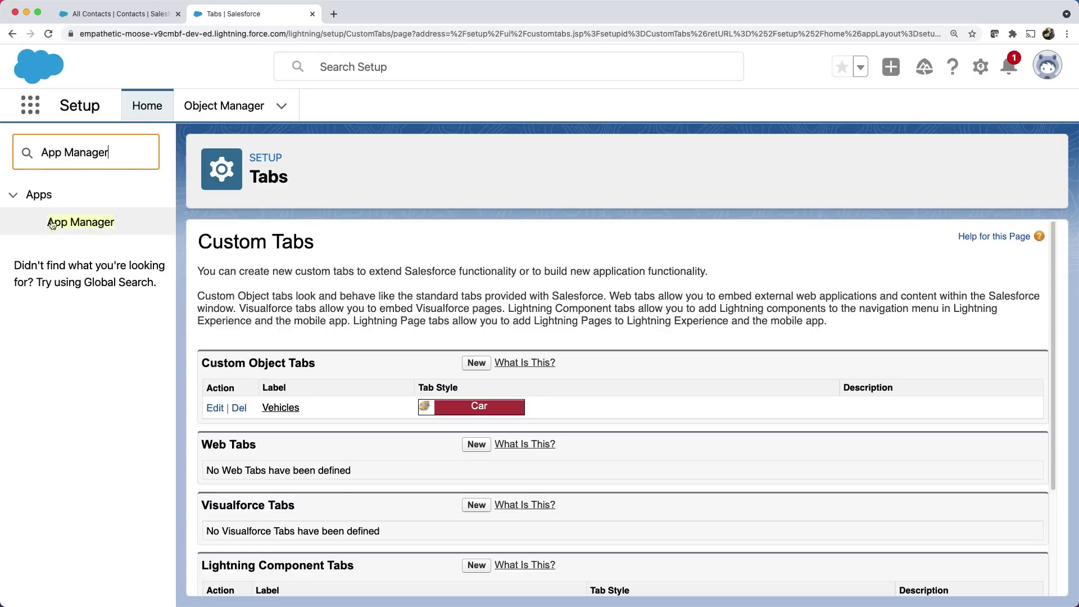
pyautogui.click(55, 231)
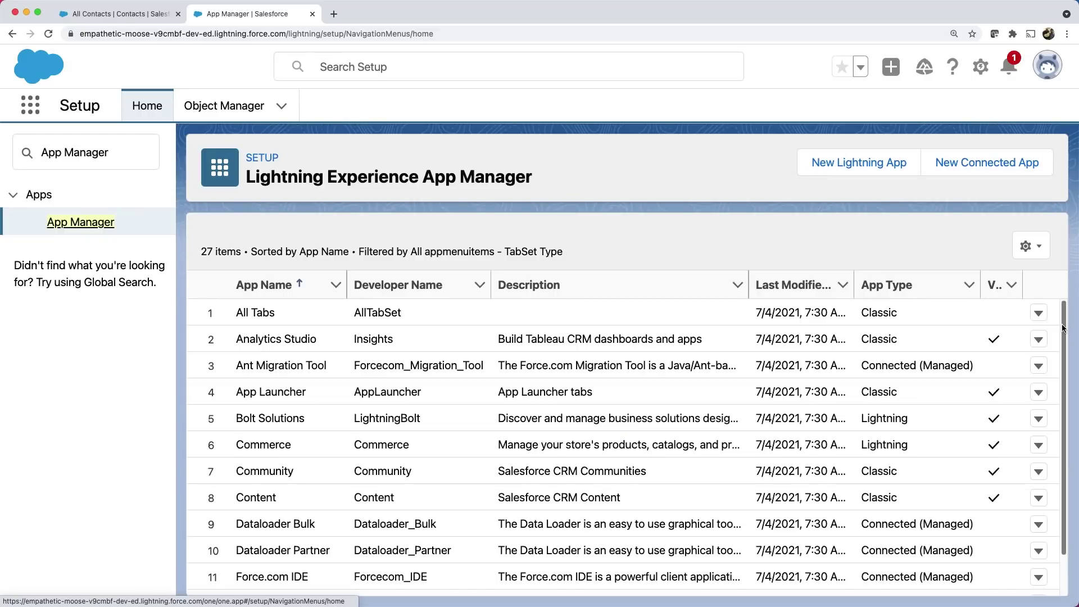
pyautogui.scroll(-2, 1063, 337)
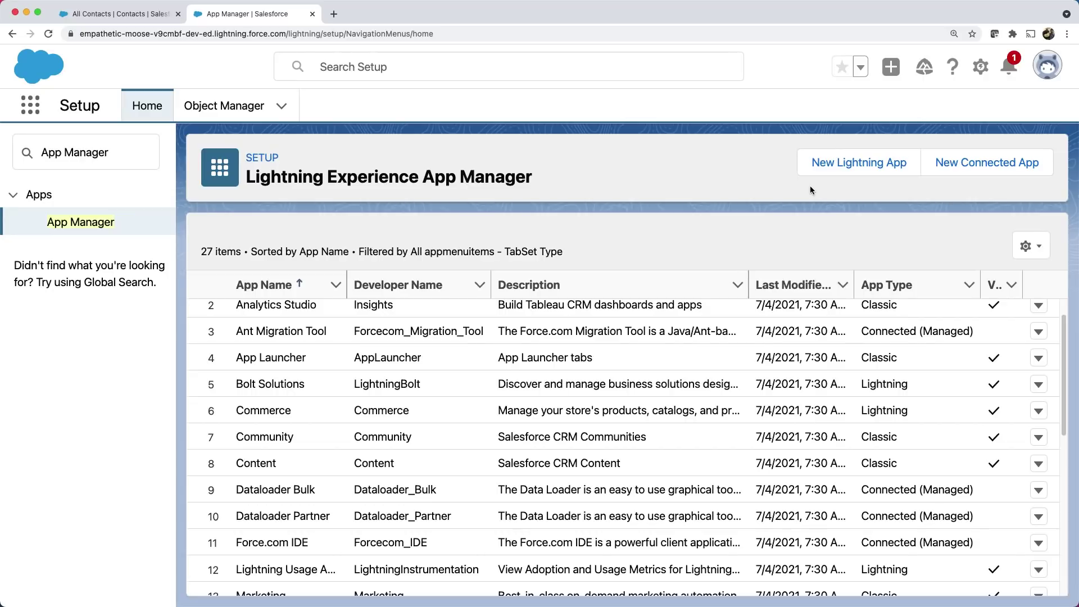
# - Start a new Lightning app named 'Showroom'
pyautogui.click(809, 167)
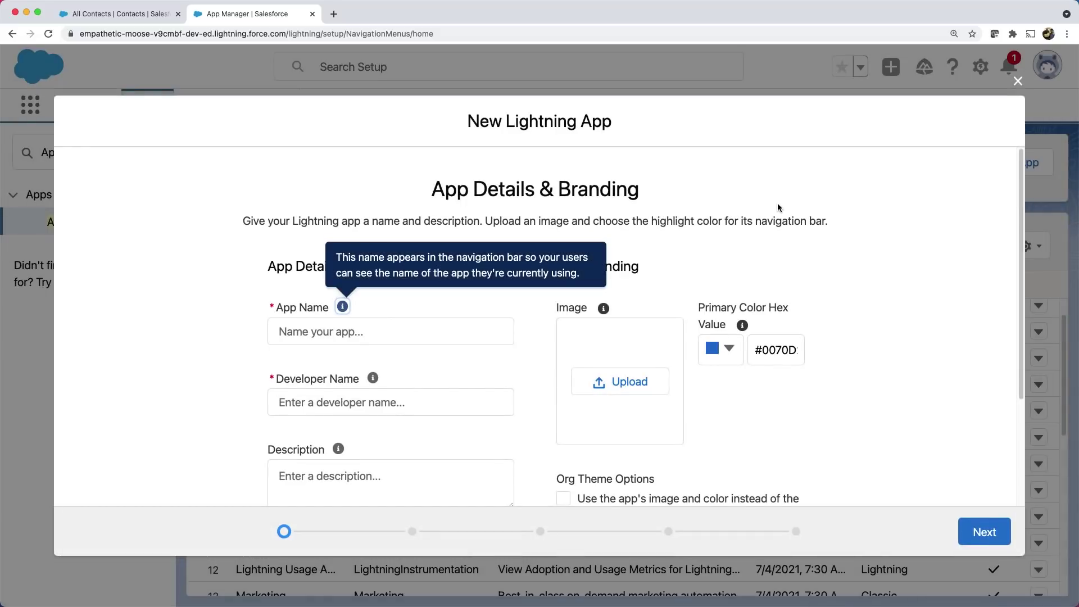
pyautogui.press('Tab')
pyautogui.write('Showroom')
pyautogui.click(345, 389)
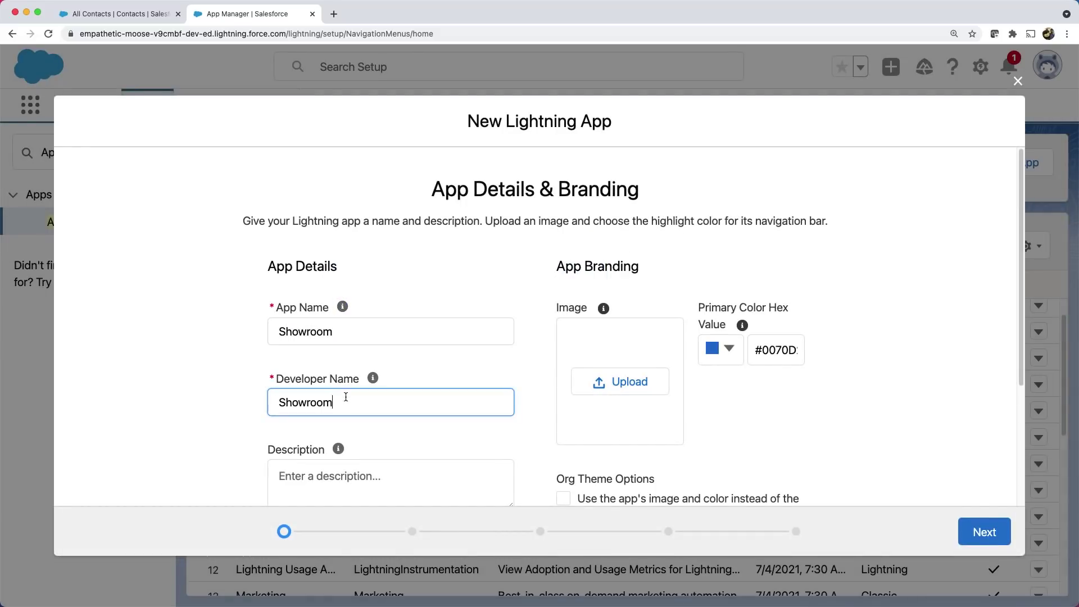
# - Advance past App Options, keeping the defaults, to Utility Items with no items added
pyautogui.scroll(-3, 1021, 360)
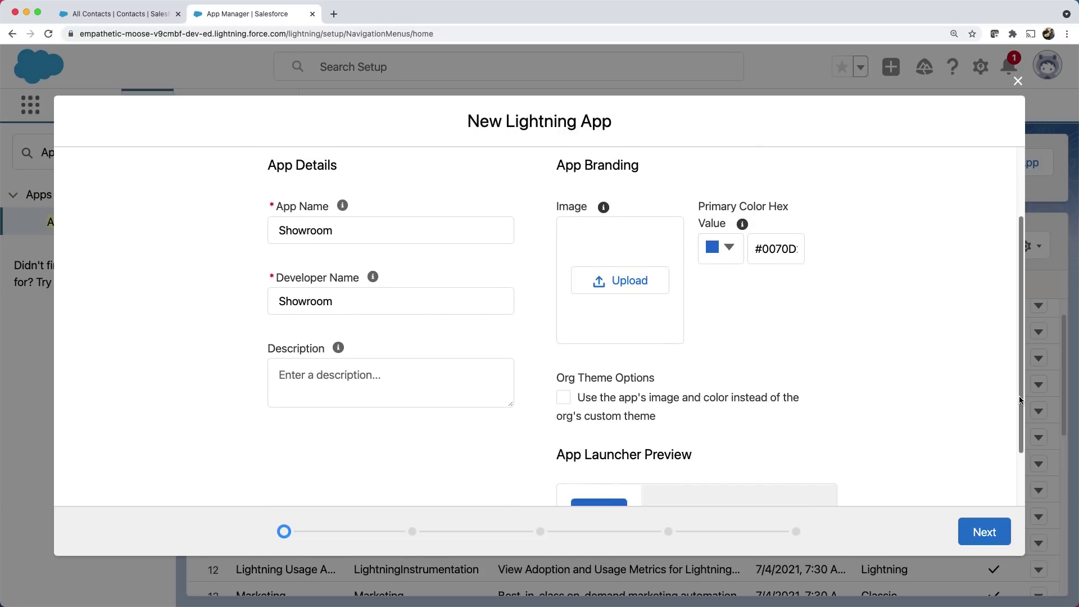
pyautogui.scroll(-2, 1019, 456)
pyautogui.click(968, 531)
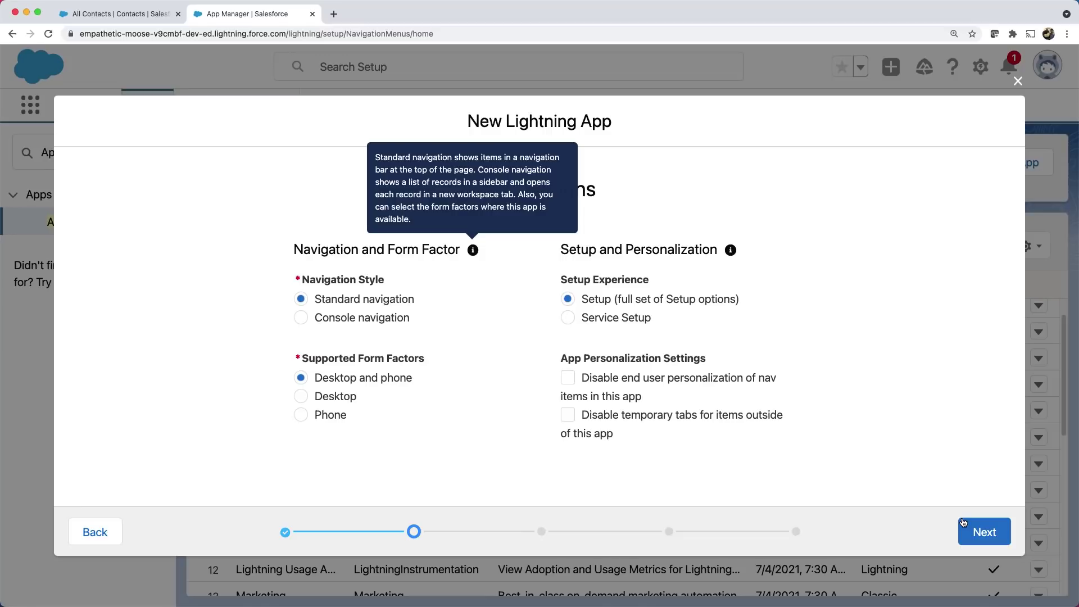
pyautogui.click(964, 525)
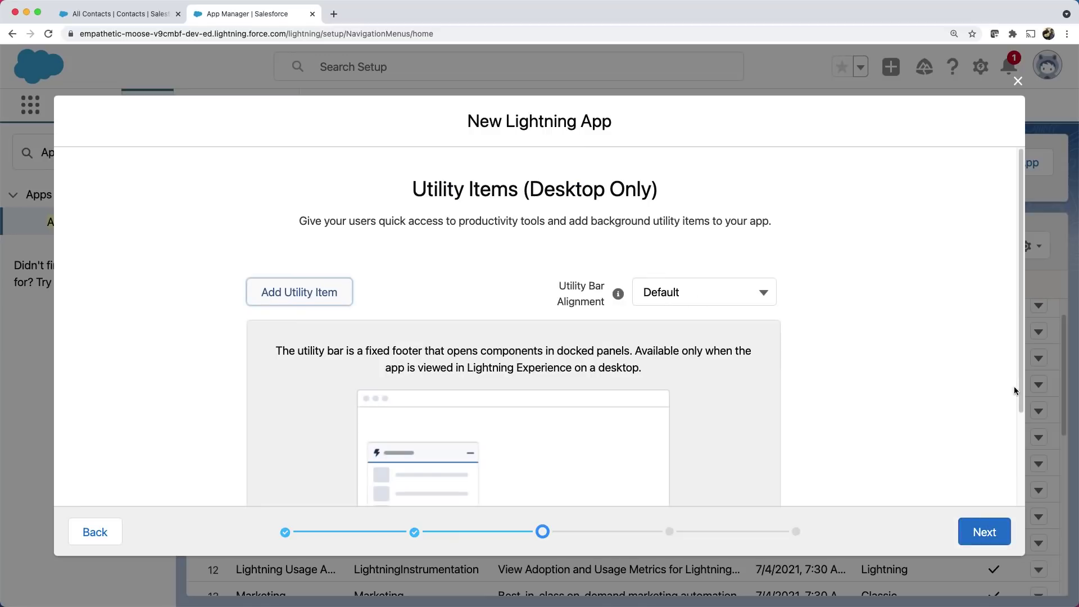
pyautogui.moveTo(1019, 383); pyautogui.dragTo(1026, 479)
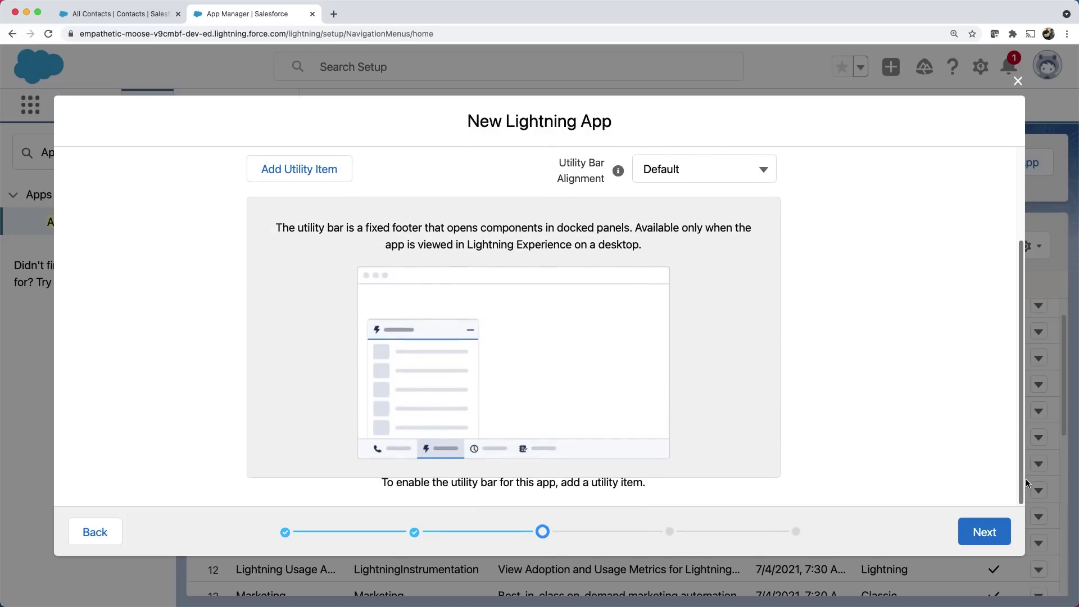
# - Add Vehicles to the app's selected navigation items
pyautogui.click(968, 542)
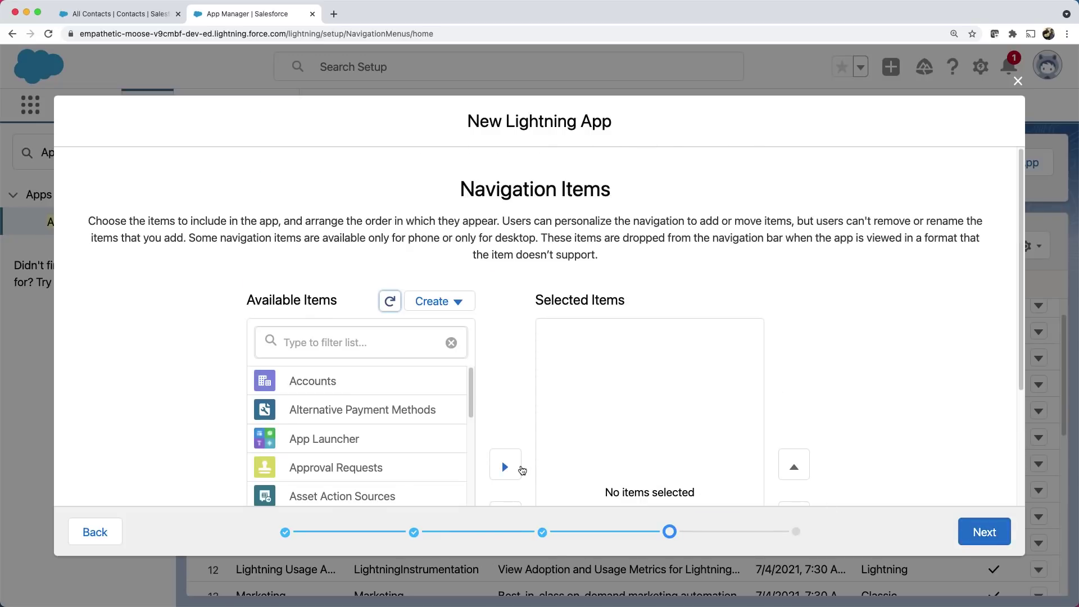
pyautogui.click(294, 342)
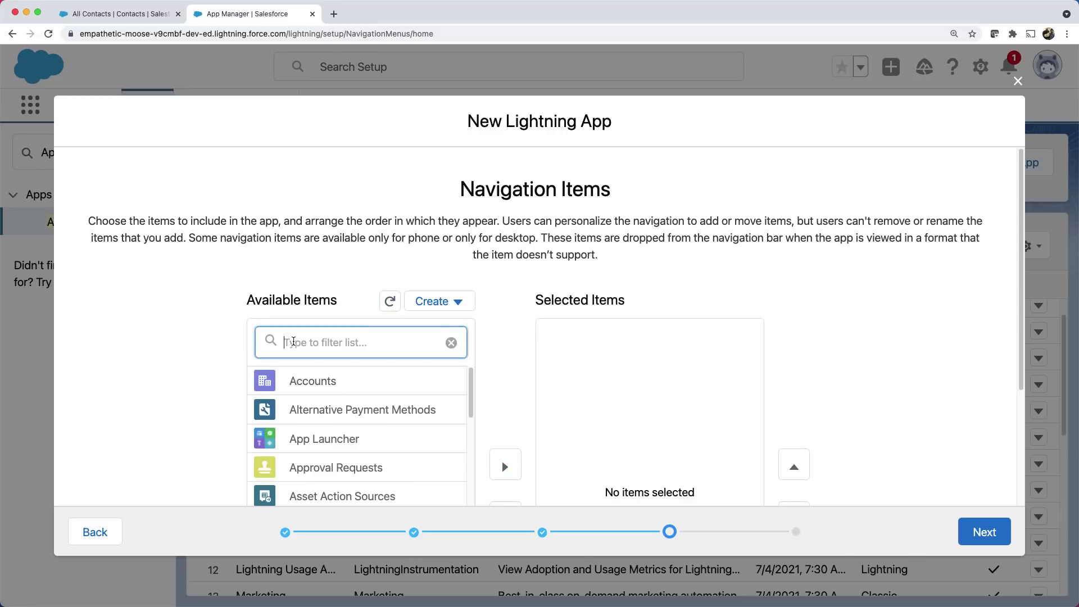
pyautogui.write('Vehicle')
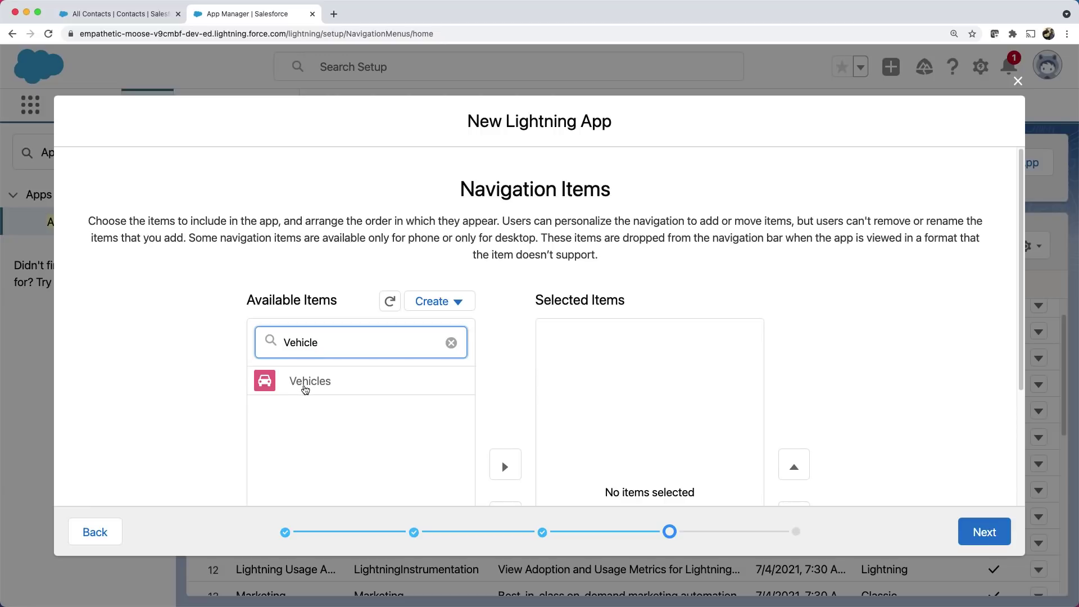
pyautogui.click(303, 381)
pyautogui.scroll(-3, 304, 387)
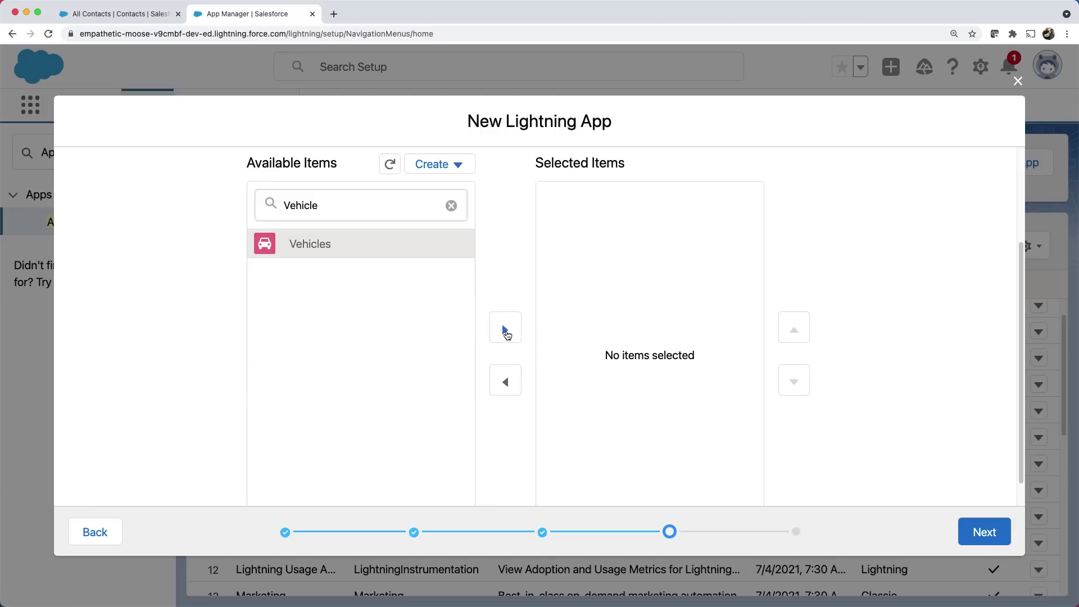
pyautogui.click(505, 331)
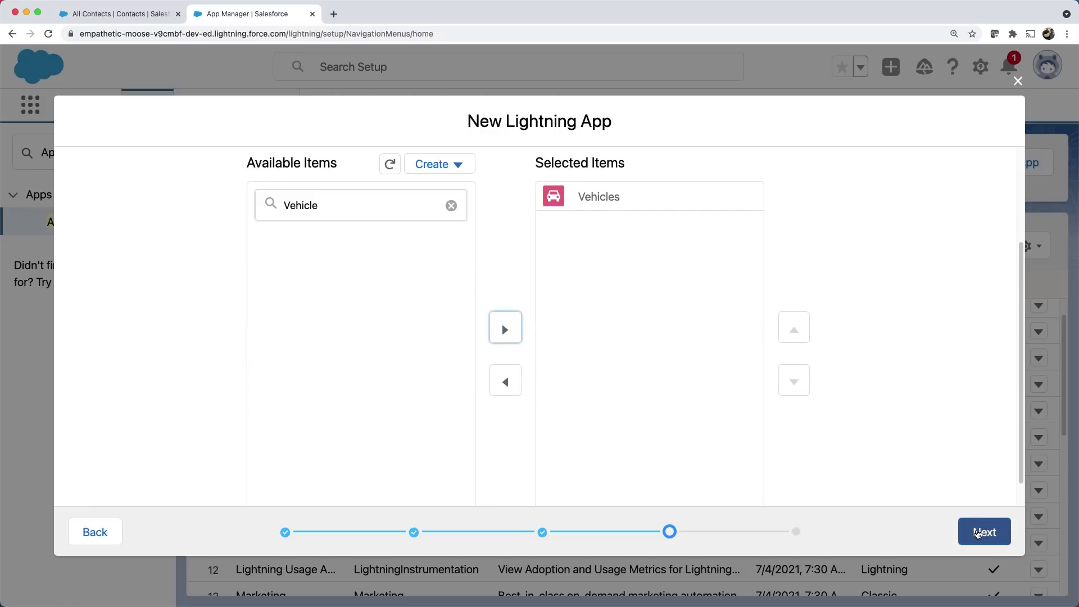
# - Grant the System Administrator profile access and save the app
pyautogui.click(977, 532)
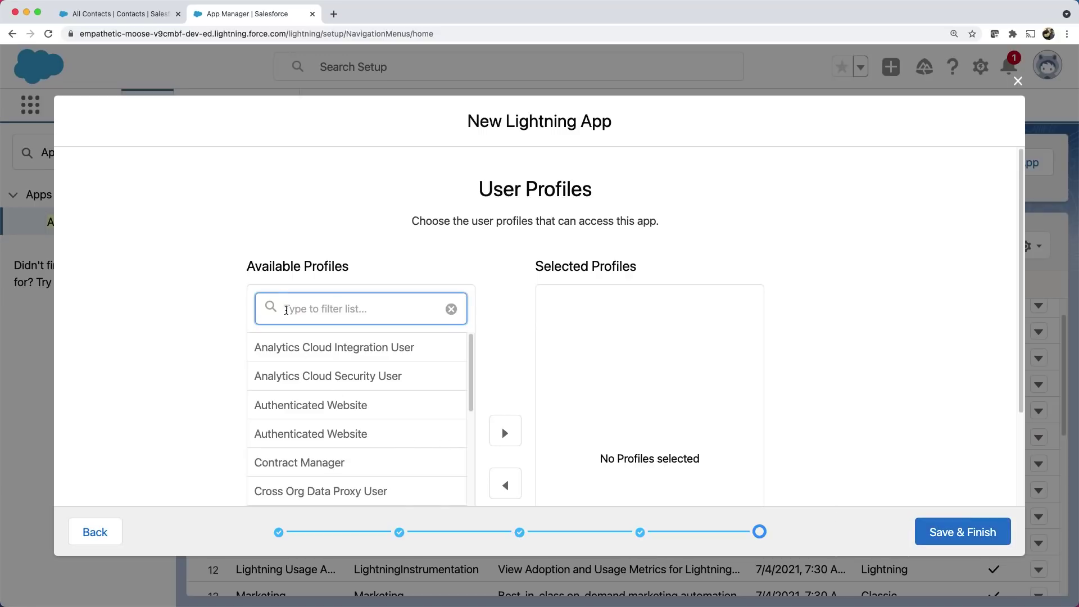
pyautogui.write('System')
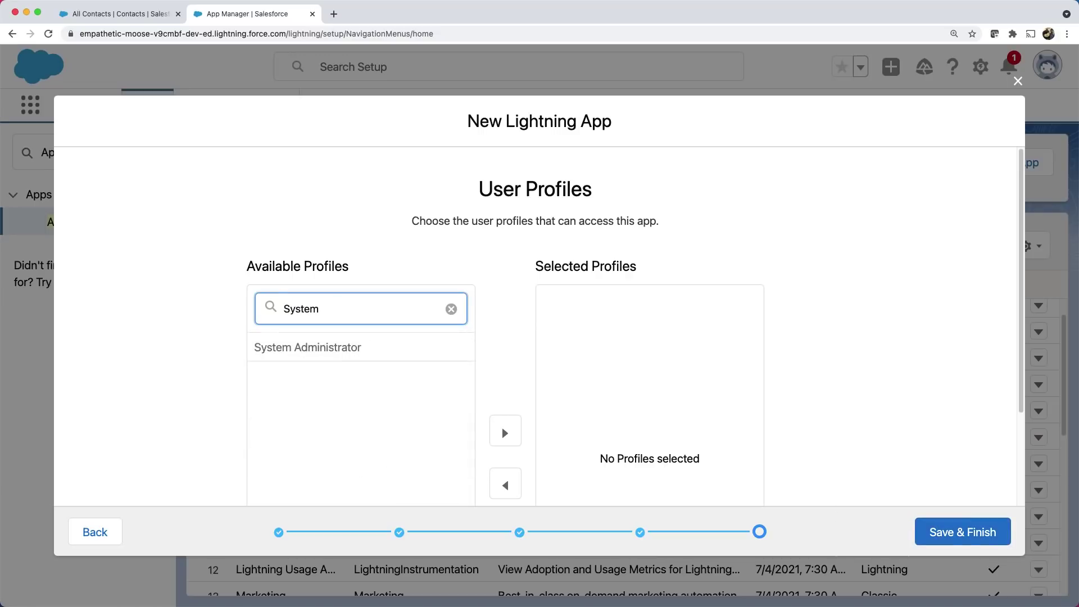
pyautogui.click(271, 349)
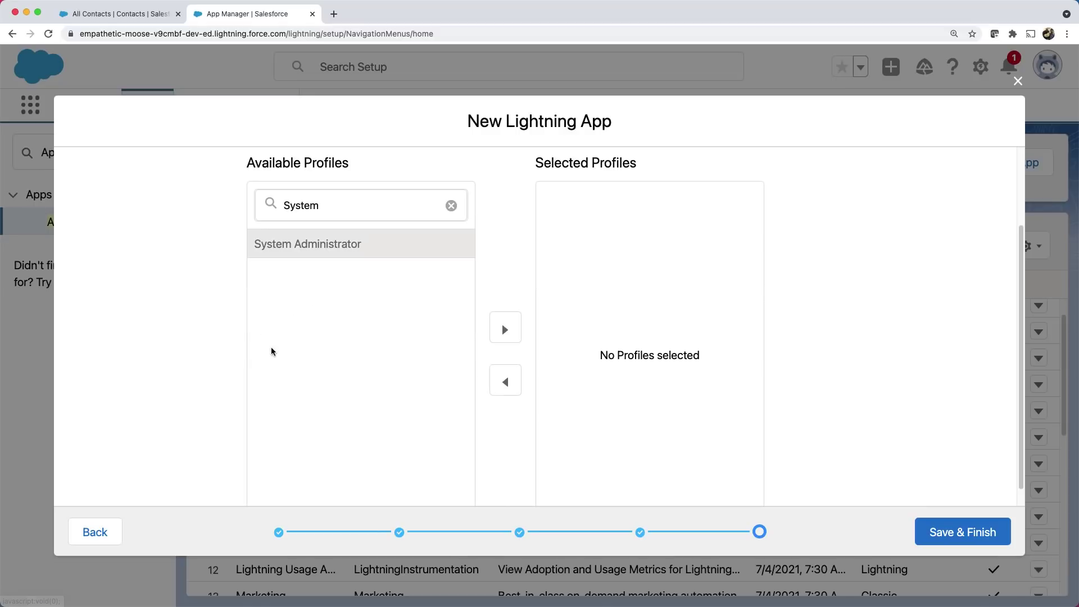
pyautogui.click(503, 331)
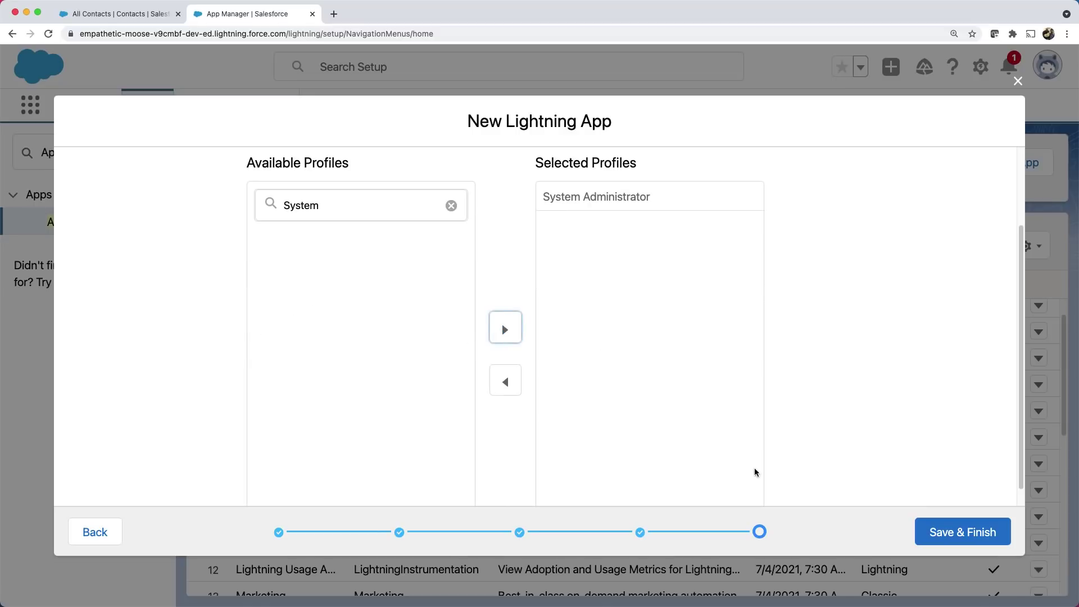
pyautogui.click(952, 531)
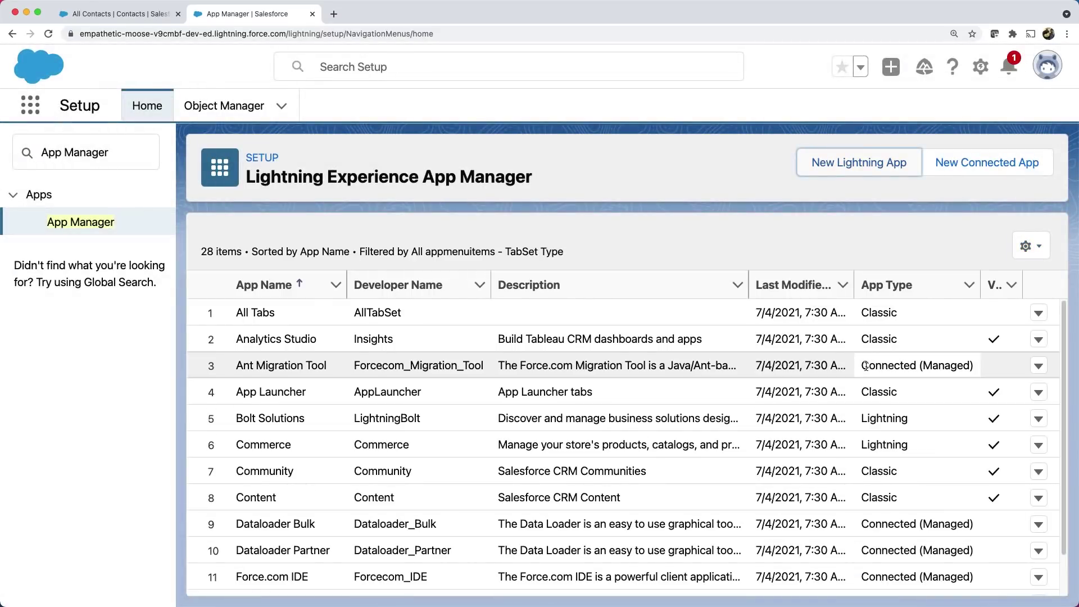
# - Launch the Showroom app from the App Launcher by searching 'Show'
pyautogui.scroll(-10, 866, 365)
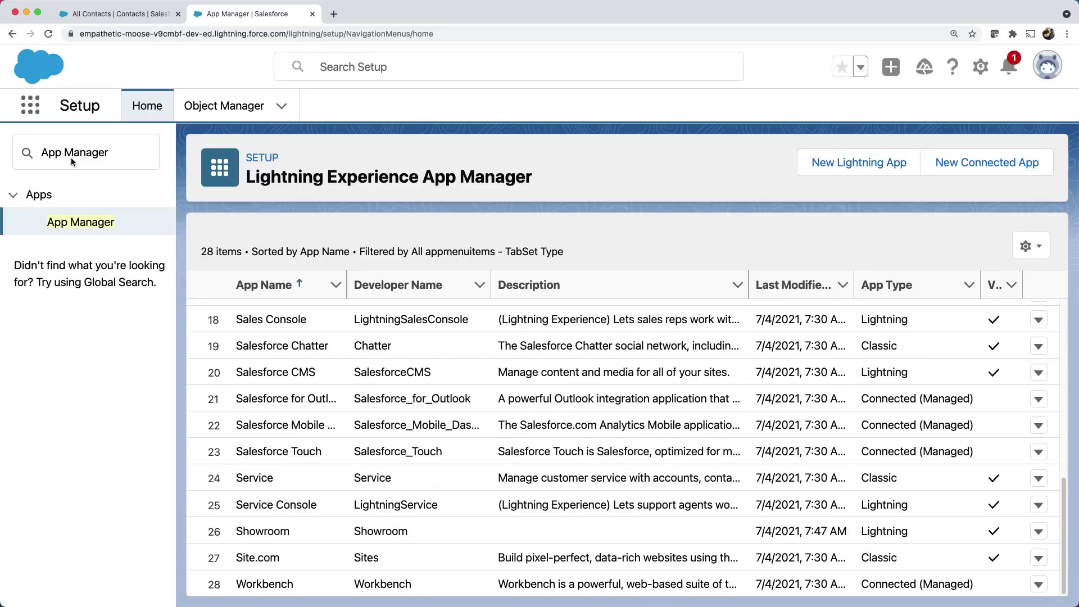
pyautogui.click(35, 109)
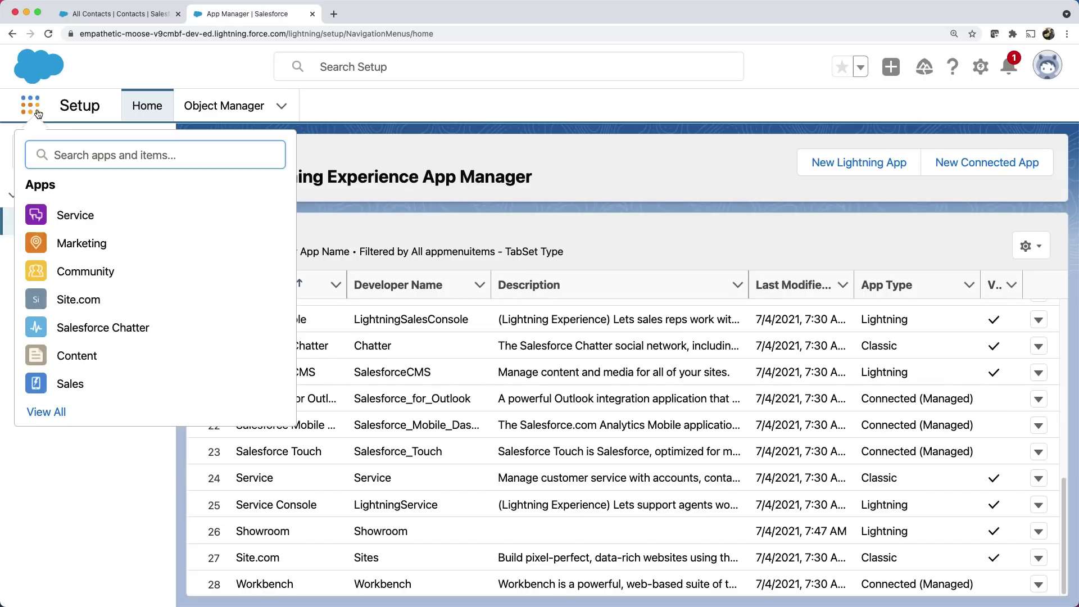
pyautogui.write('Show')
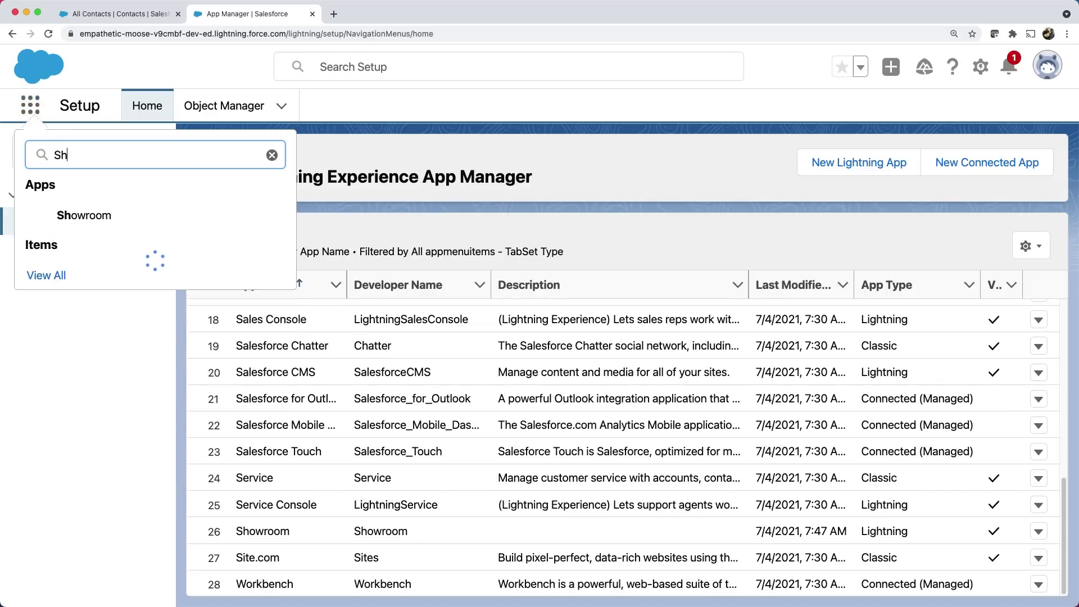
pyautogui.click(63, 212)
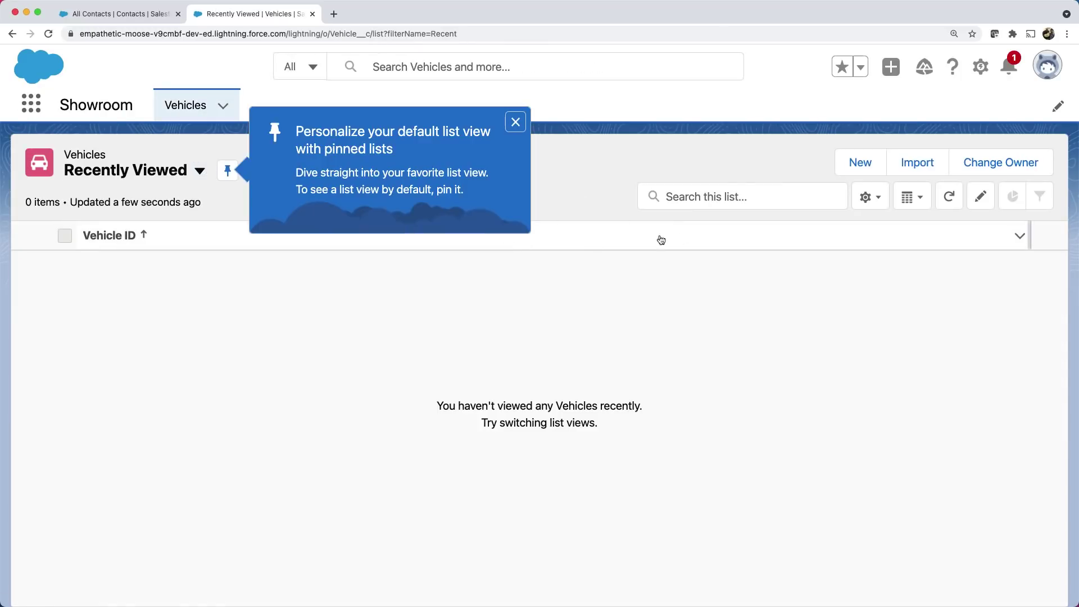
# - Create vehicle Model 1 priced $1,265,000.00 with import date 6/15/2021
pyautogui.click(514, 122)
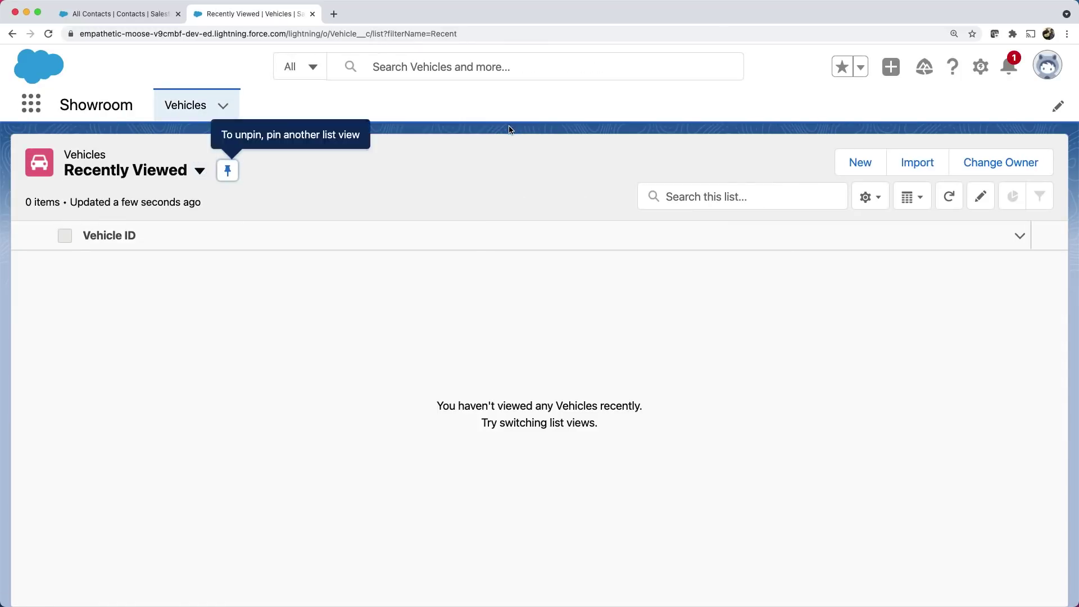
pyautogui.click(849, 169)
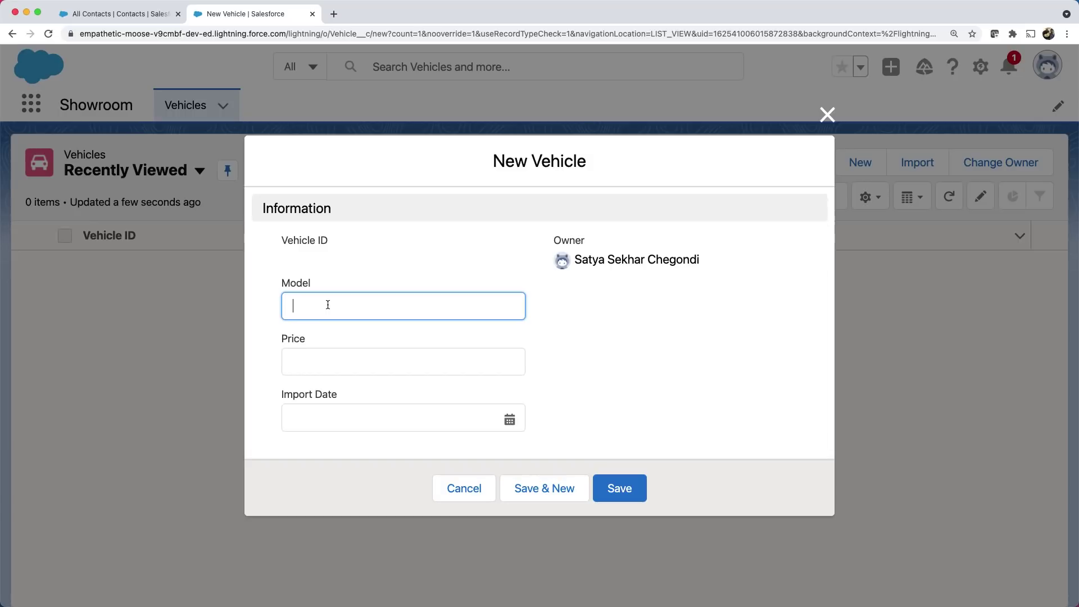
pyautogui.write('Model 1')
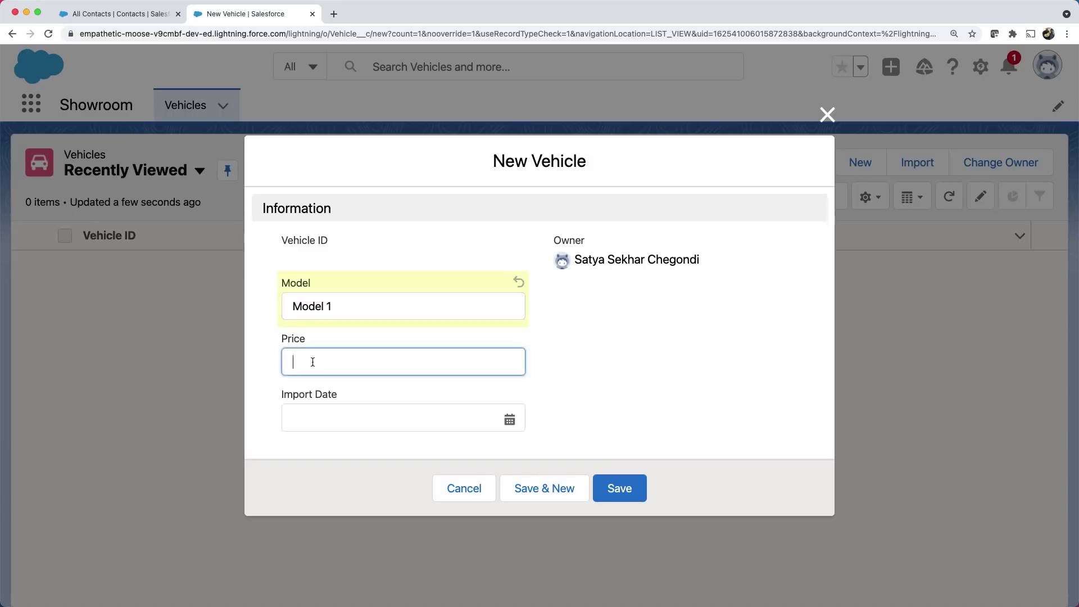
pyautogui.write('12')
pyautogui.write('00000')
pyautogui.click(392, 423)
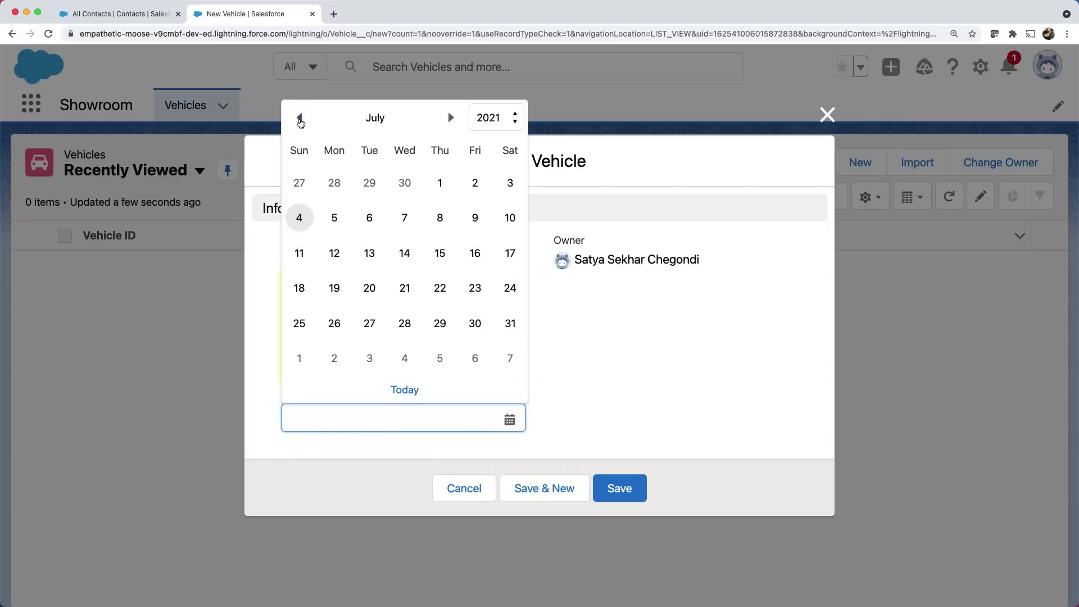
pyautogui.click(300, 117)
pyautogui.click(369, 253)
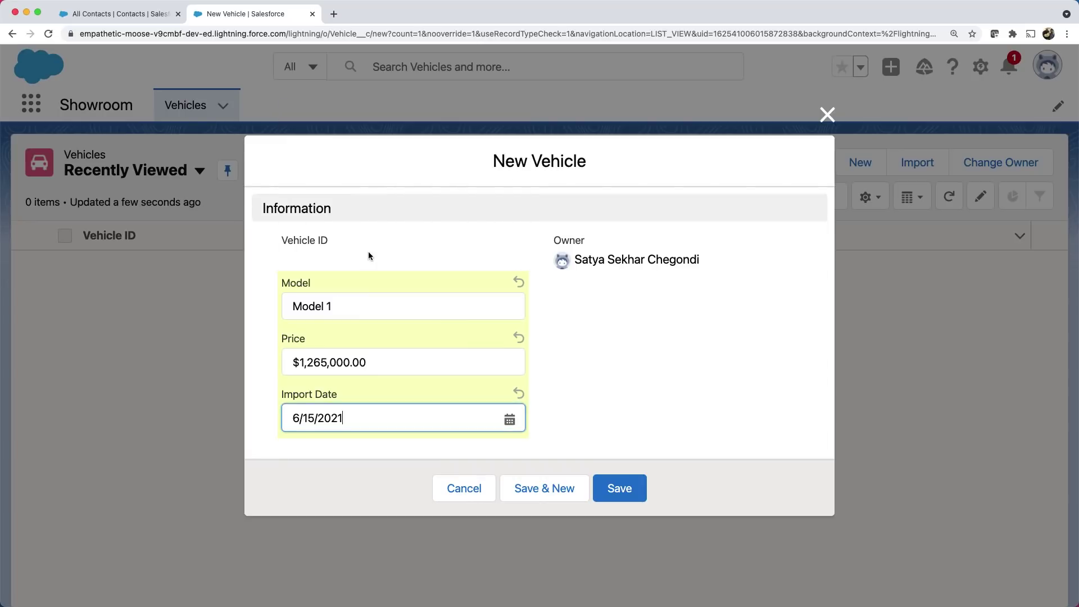
pyautogui.click(520, 488)
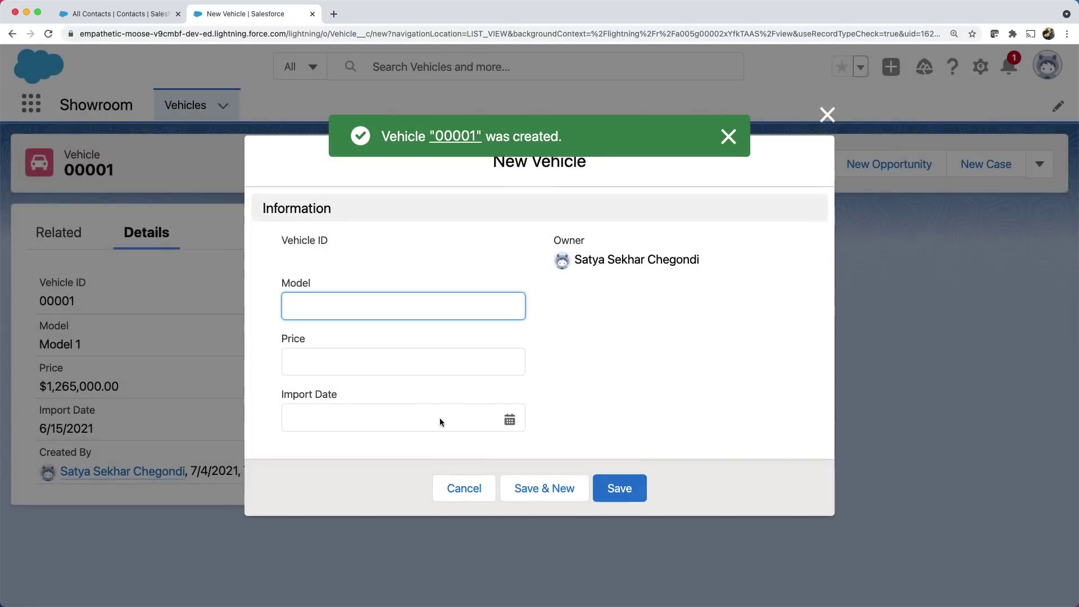
# - Create vehicle Model 2 priced $1,850,000.00 with import date 6/25/2021
pyautogui.write('Model 2')
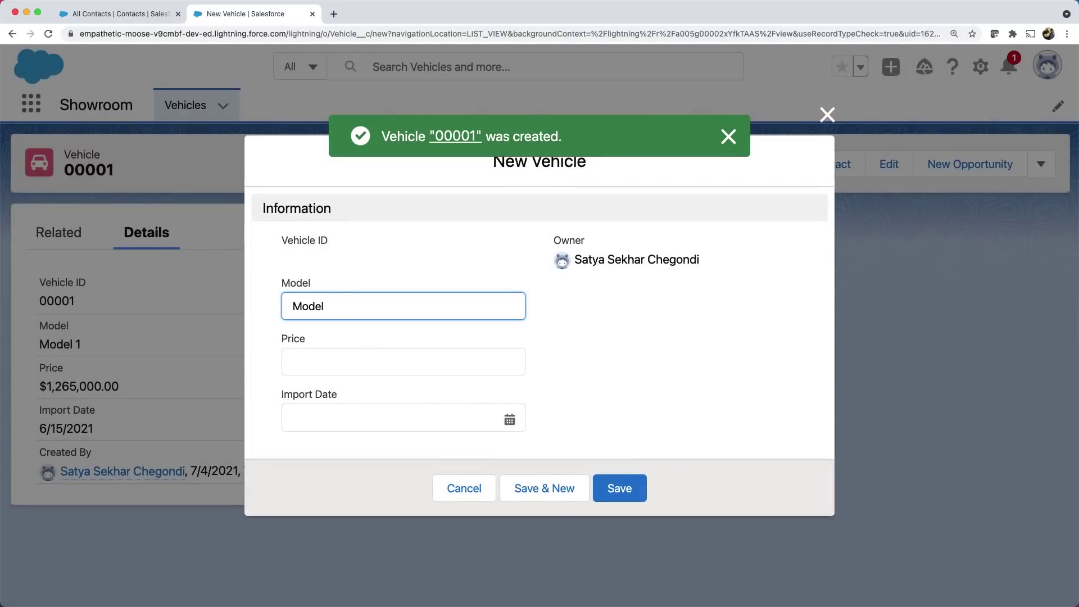
pyautogui.click(325, 360)
pyautogui.write('1850000')
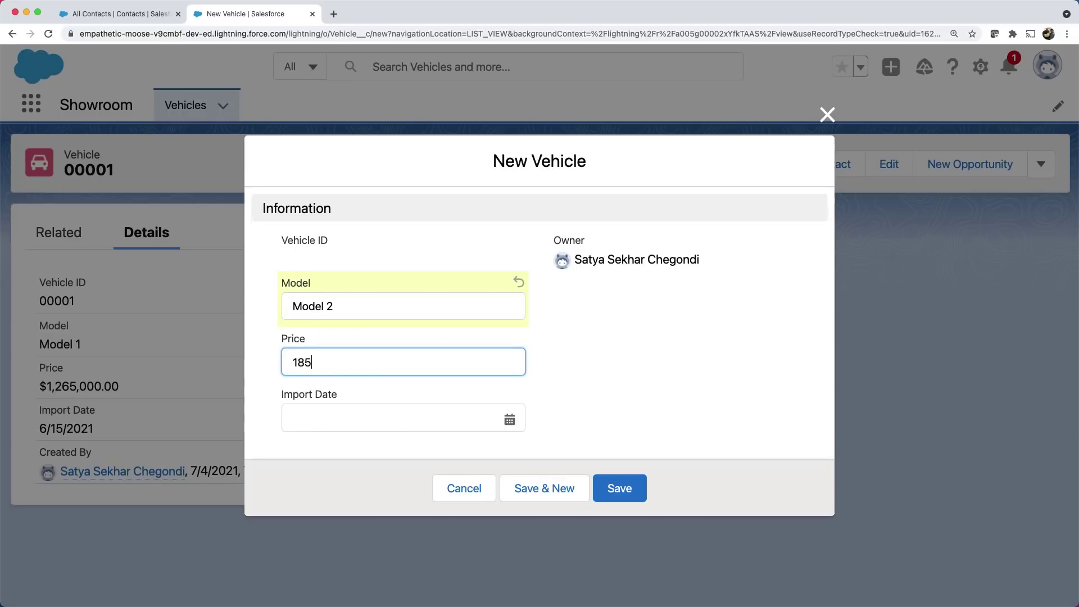
pyautogui.click(327, 415)
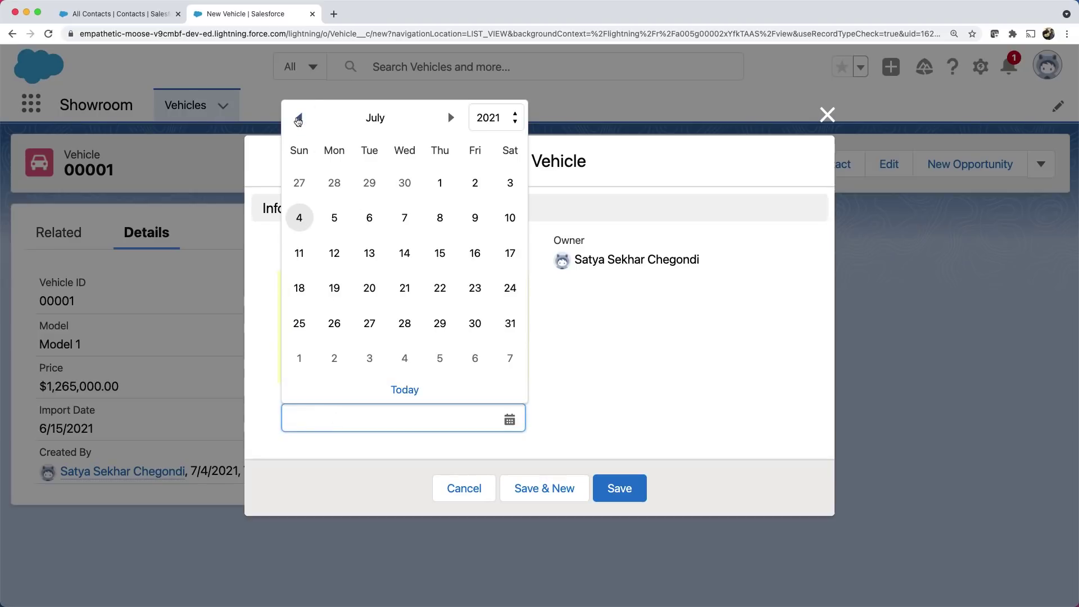
pyautogui.click(299, 117)
pyautogui.click(474, 287)
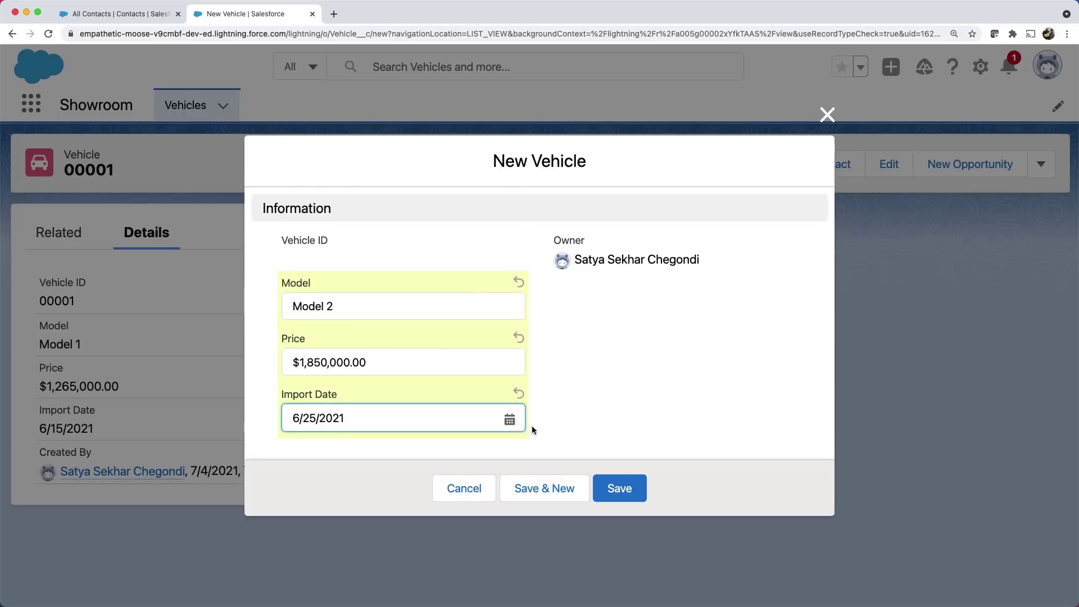
pyautogui.click(605, 491)
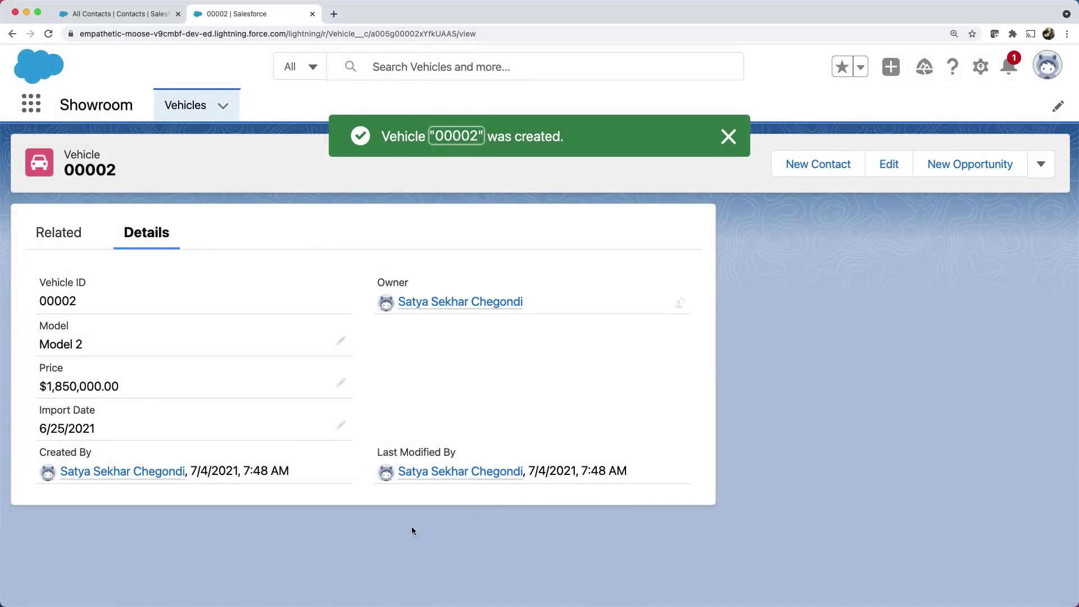
# - Go back to the Vehicles list showing records 00002 and 00001
pyautogui.click(181, 107)
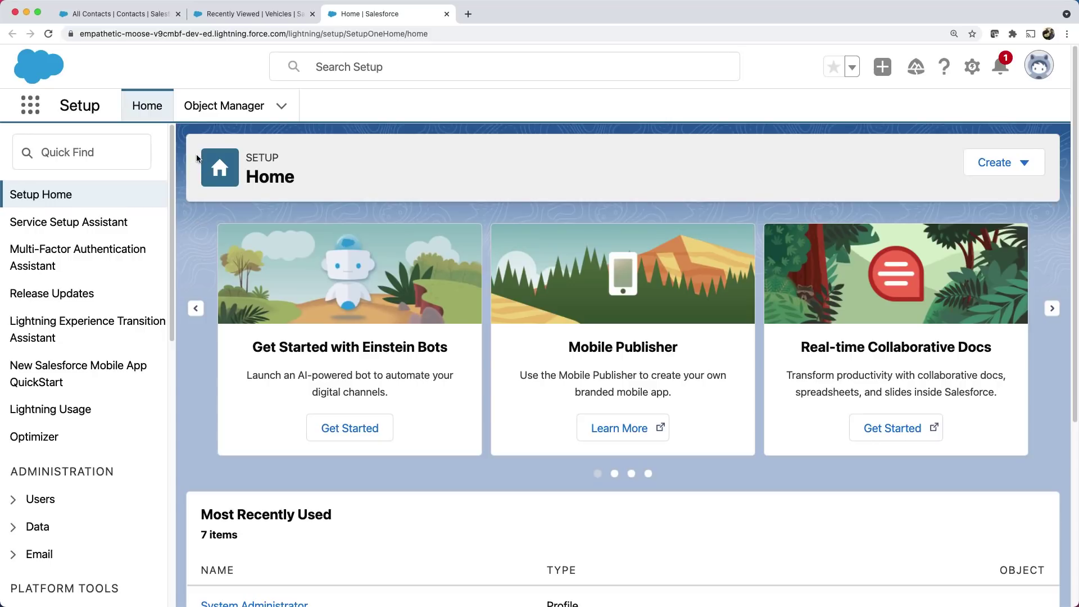
# - Start a new custom object labelled 'Test Drive' with plural label 'Test Drives'
pyautogui.click(203, 108)
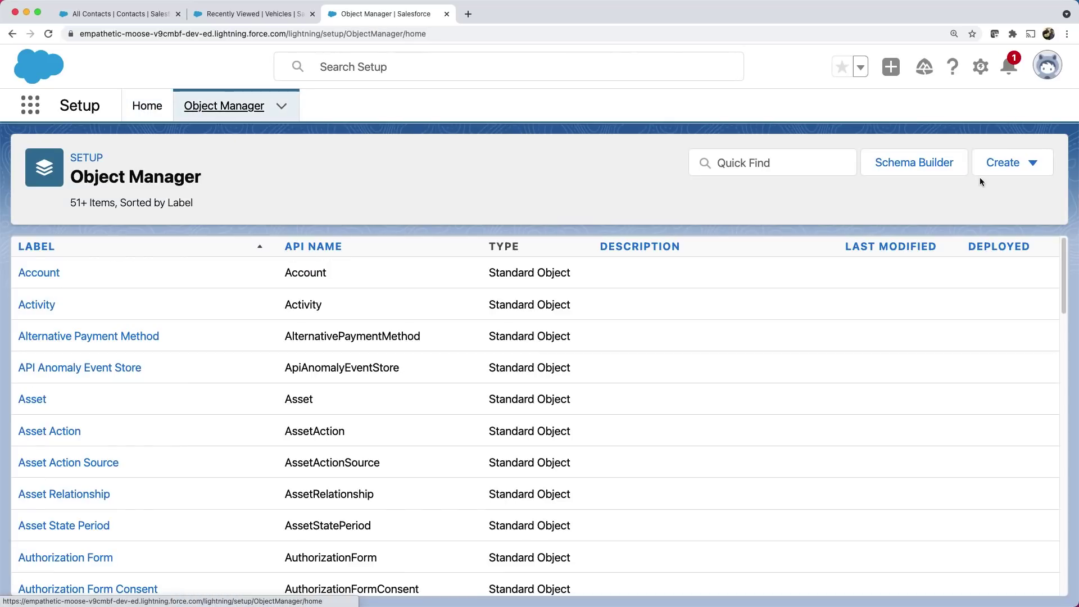
pyautogui.click(984, 169)
pyautogui.click(898, 210)
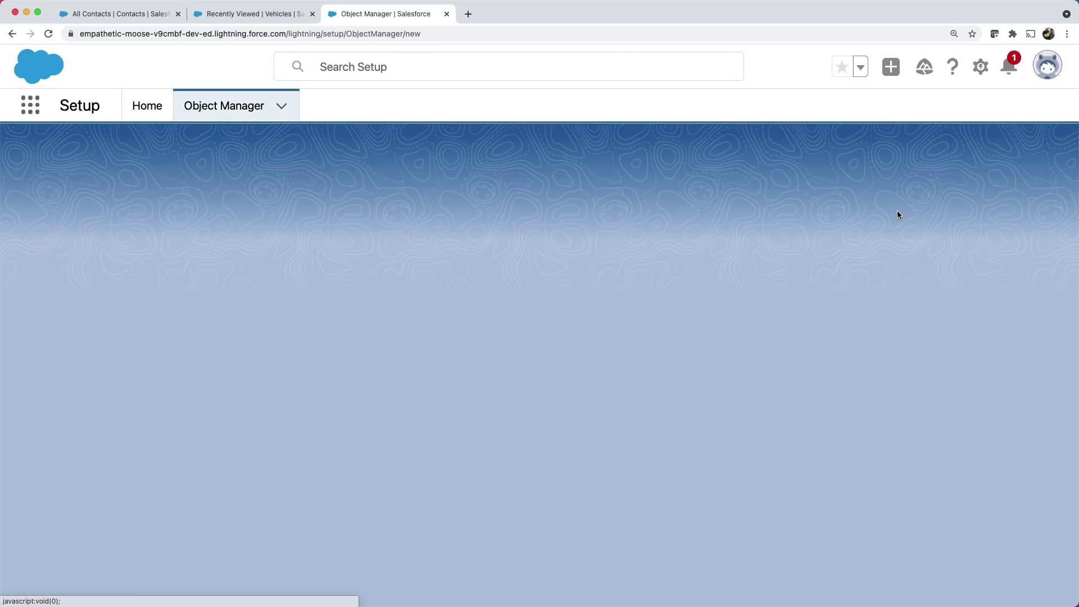
pyautogui.write('Test D')
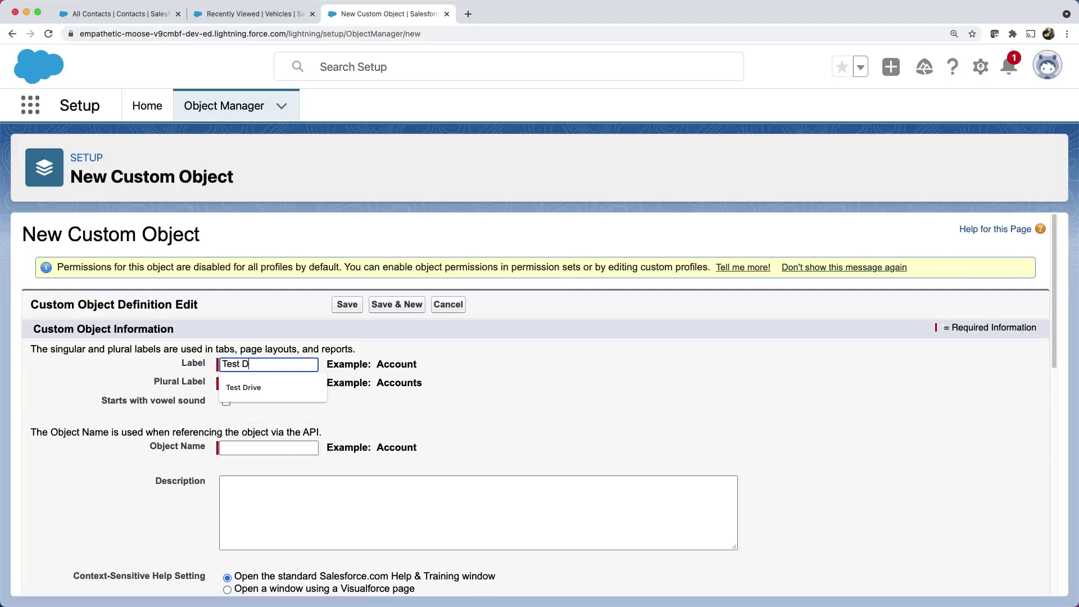
pyautogui.write('rive')
pyautogui.press('Tab')
pyautogui.write('Test')
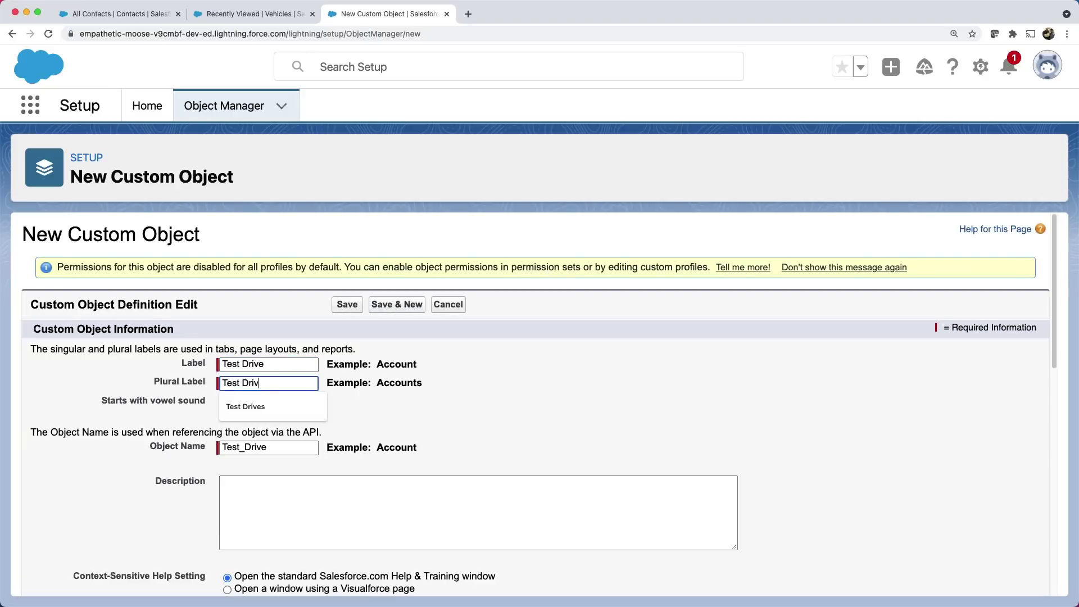
pyautogui.write('es')
pyautogui.scroll(-5, 706, 450)
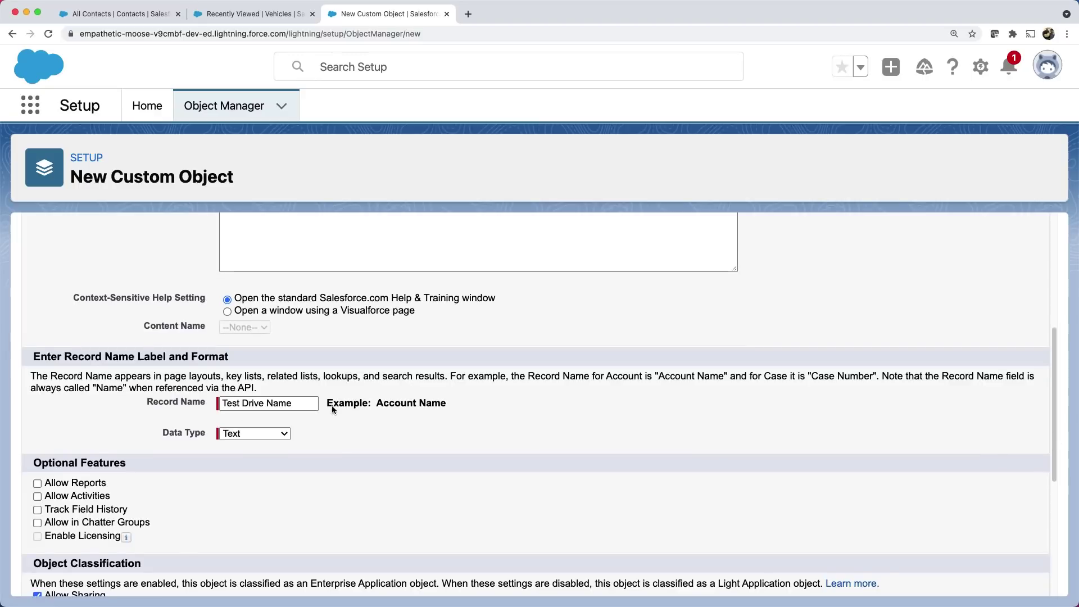
# - Make the record name 'Test Drive ID', an auto number formatted {00000} starting at 1
pyautogui.doubleClick(280, 402)
pyautogui.write('ID')
pyautogui.click(255, 432)
pyautogui.click(250, 447)
pyautogui.click(268, 451)
pyautogui.click(254, 470)
pyautogui.click(291, 472)
pyautogui.write('1')
pyautogui.scroll(-6, 899, 421)
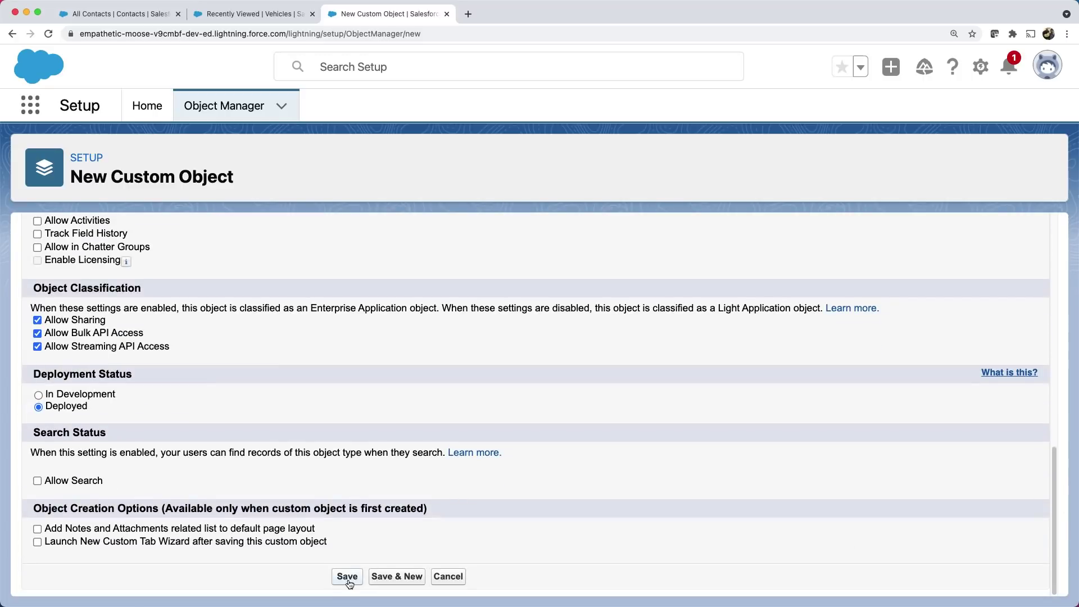
# - Save the Test Drive object and add a Customer Name text field of length 50
pyautogui.click(341, 581)
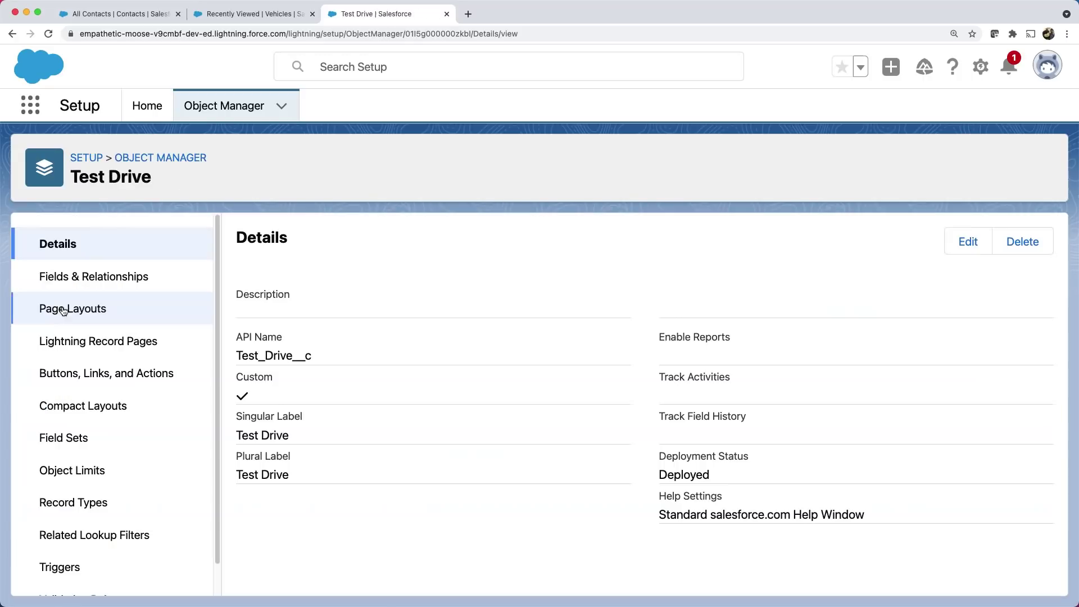
pyautogui.click(45, 277)
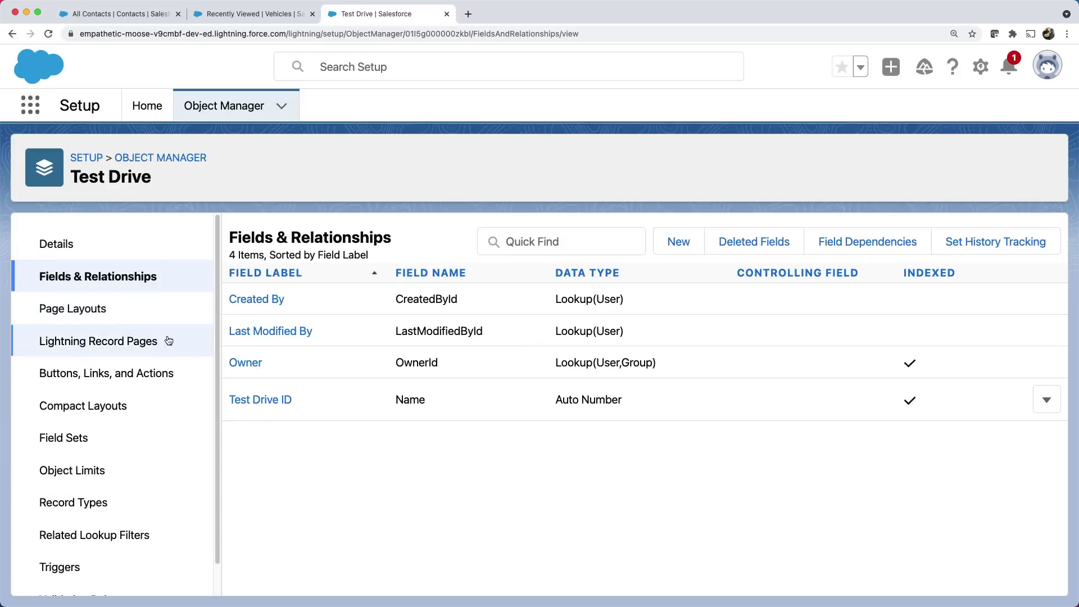
pyautogui.click(665, 248)
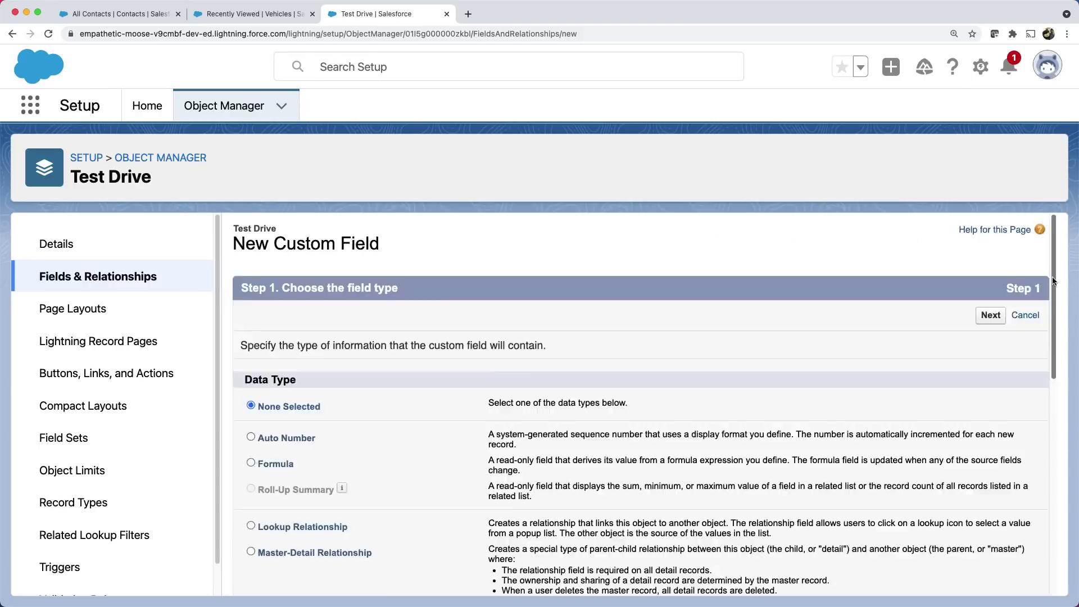
pyautogui.scroll(-10, 562, 393)
pyautogui.click(250, 421)
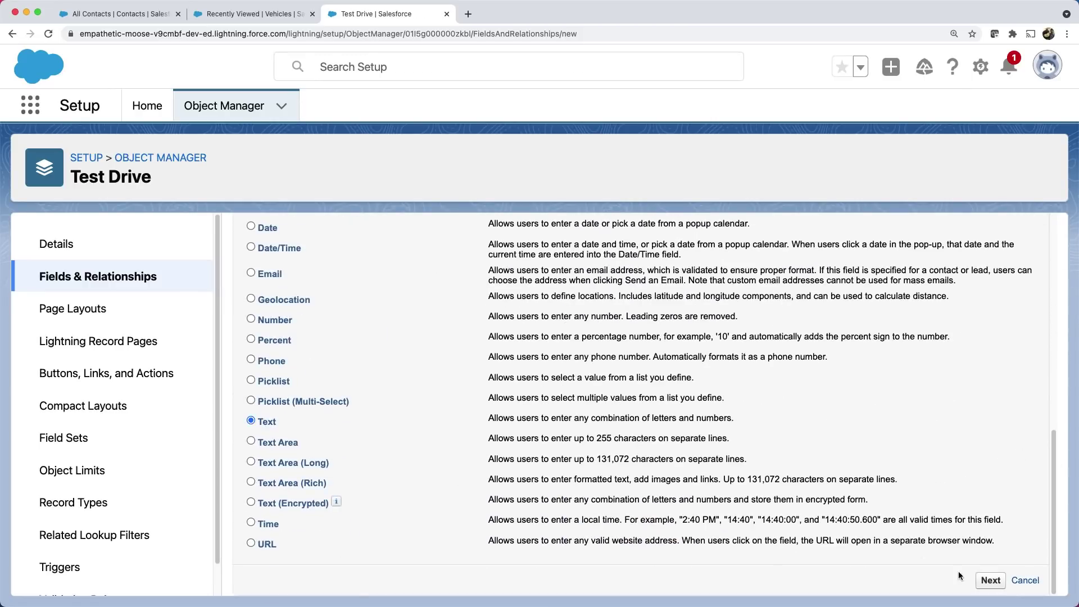
pyautogui.click(990, 579)
pyautogui.write('Customer Name')
pyautogui.click(418, 400)
pyautogui.write('50')
pyautogui.click(985, 318)
pyautogui.click(990, 316)
pyautogui.click(930, 324)
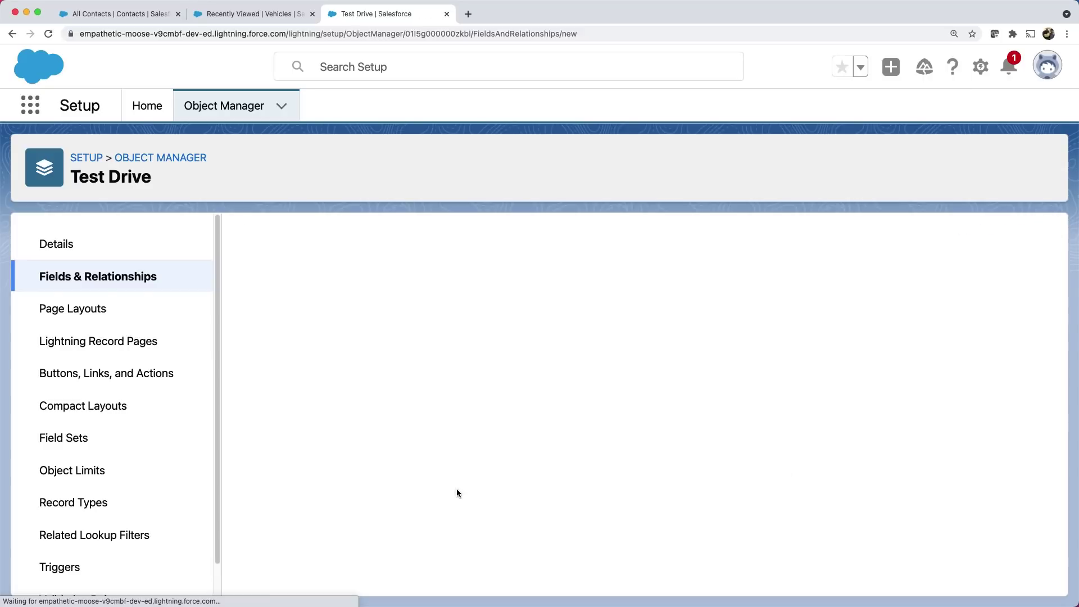
# - Add a Date/Time field labelled 'Slot' with default field-level security
pyautogui.scroll(-5, 243, 405)
pyautogui.click(251, 403)
pyautogui.scroll(5, 1037, 264)
pyautogui.click(989, 315)
pyautogui.click(402, 346)
pyautogui.write('Slot')
pyautogui.press('Tab')
pyautogui.press('Return')
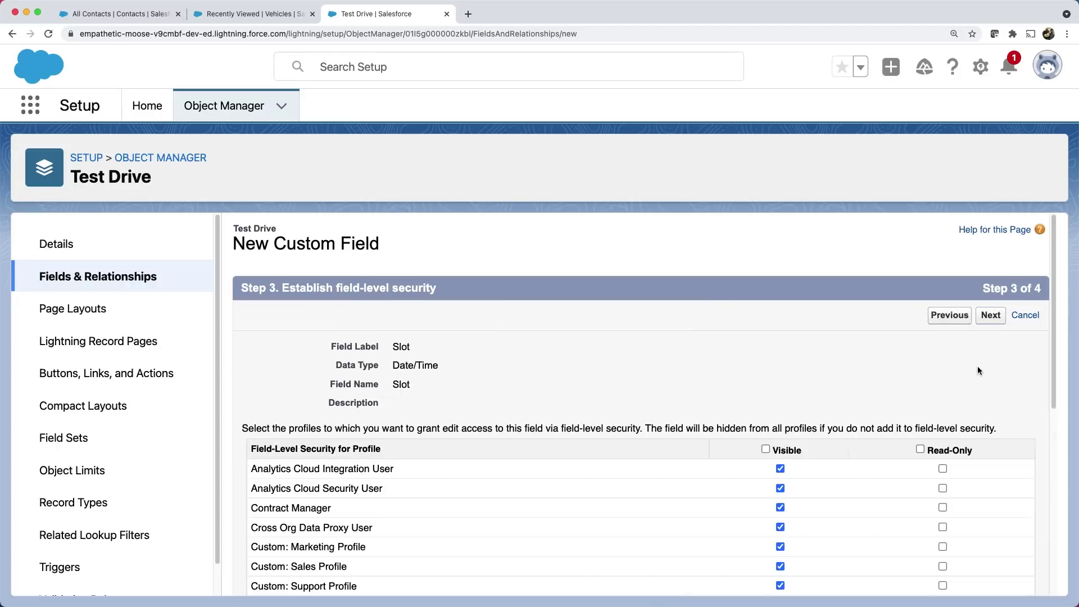
pyautogui.click(989, 315)
# - Save the Slot field and start a master-detail relationship field related to Vehicle
pyautogui.click(994, 313)
pyautogui.click(677, 243)
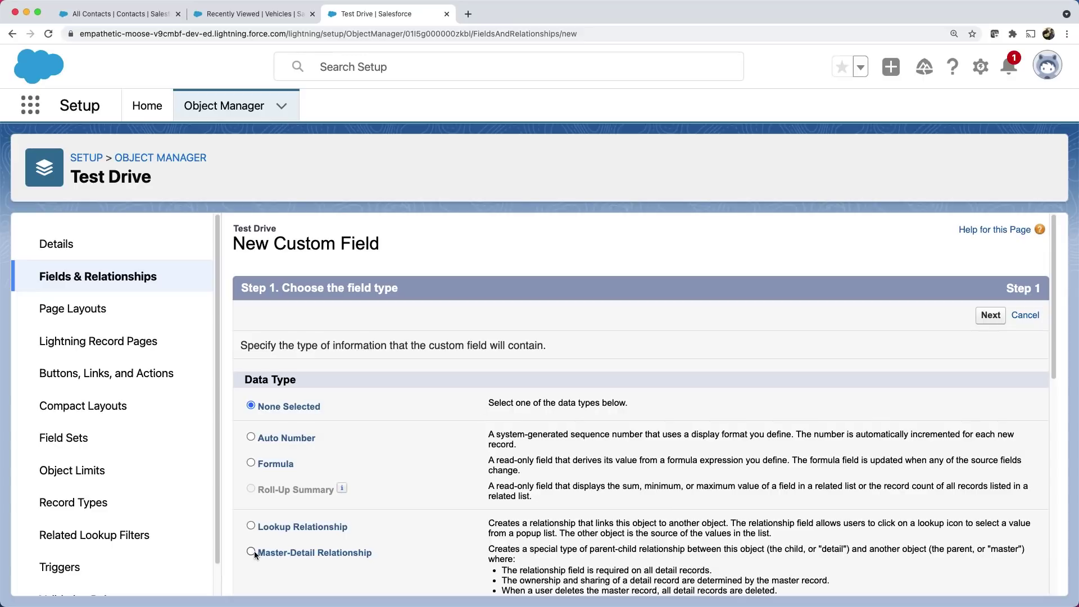
pyautogui.click(251, 552)
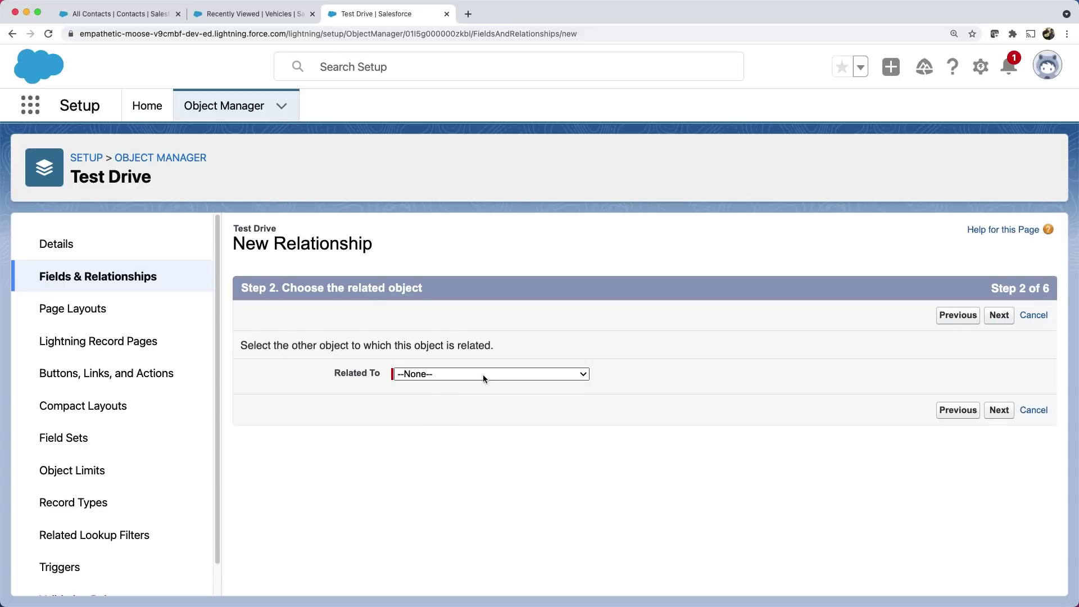
pyautogui.click(492, 375)
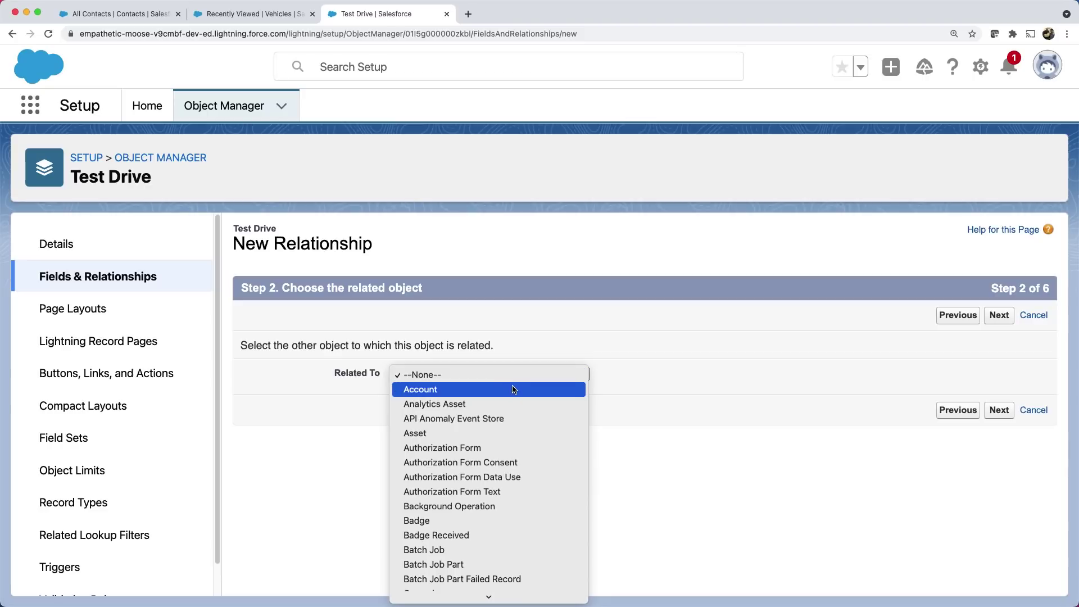
pyautogui.press('v')
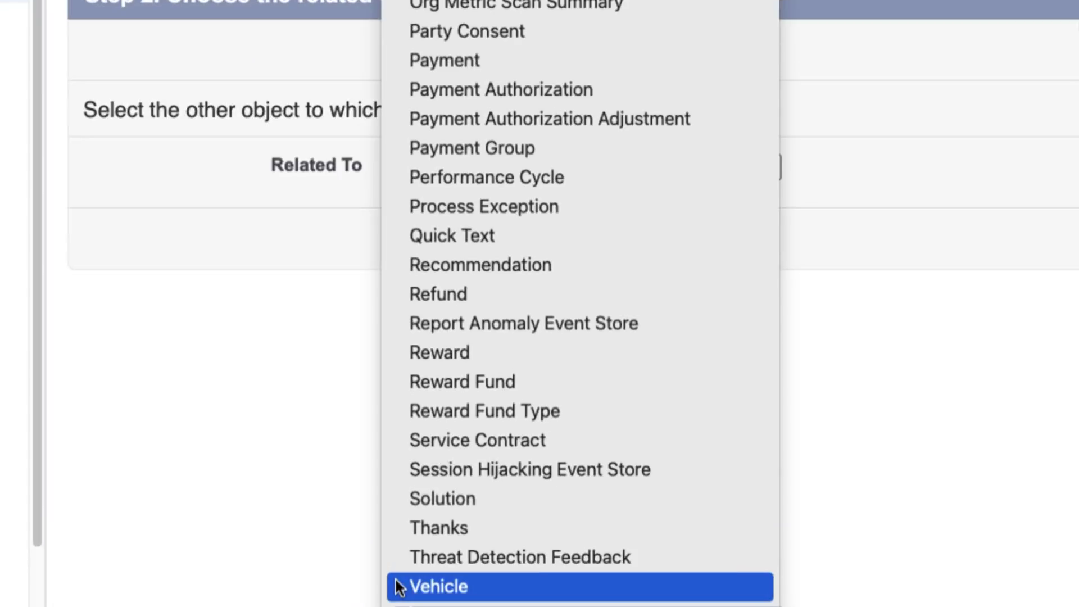
pyautogui.click(396, 586)
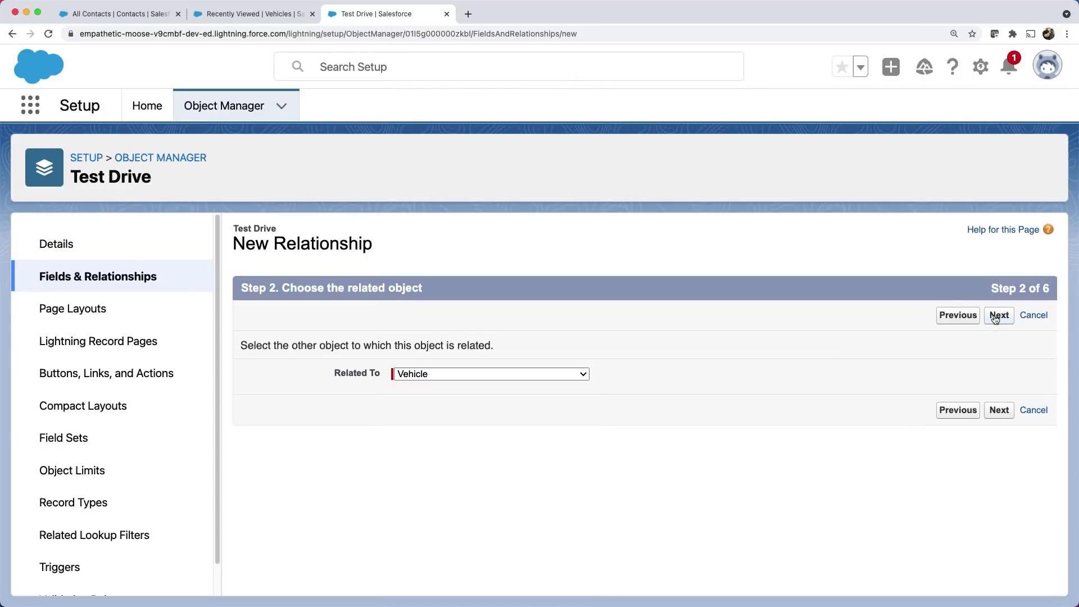
# - Name the field Vehicle, keep the Vehicle Layout and related list defaults, and save
pyautogui.click(996, 314)
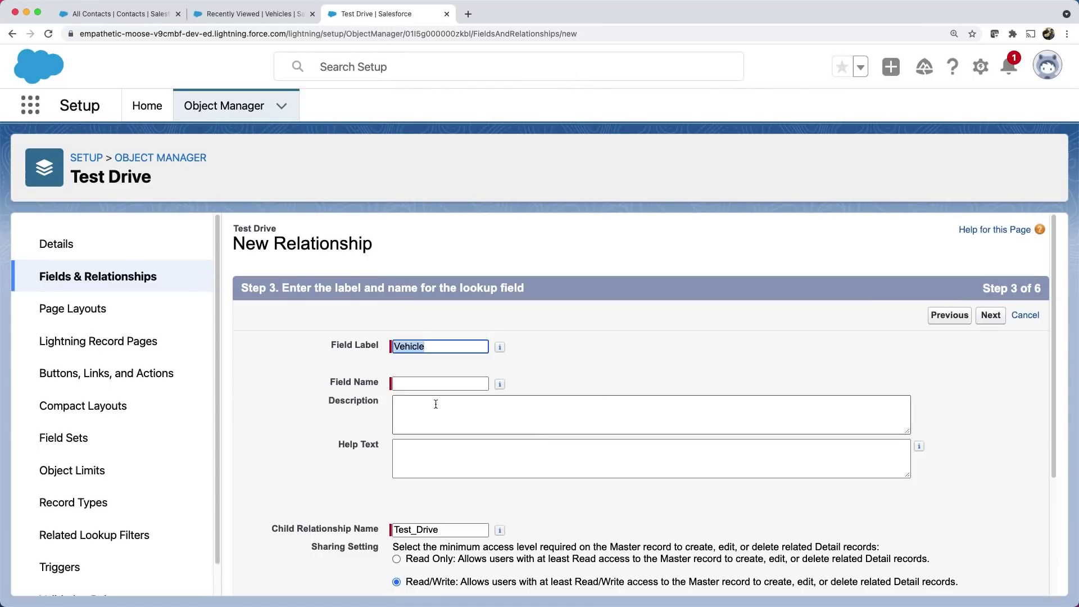
pyautogui.click(440, 383)
pyautogui.click(634, 379)
pyautogui.click(987, 318)
pyautogui.click(988, 322)
pyautogui.click(996, 316)
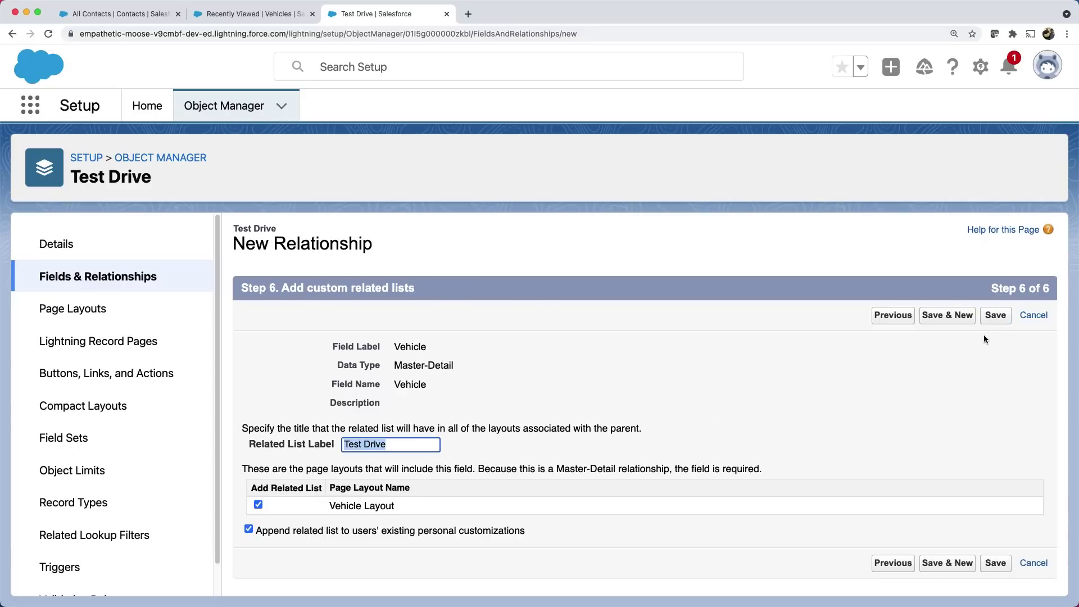
pyautogui.click(988, 319)
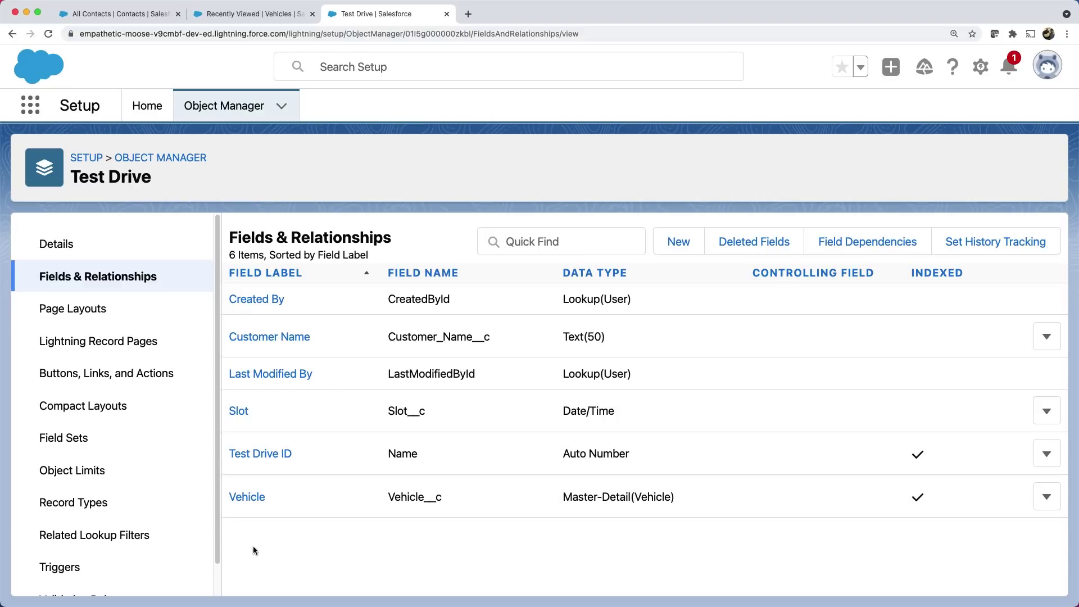
# - Open vehicle 00001's related records in the Showroom app
pyautogui.click(29, 107)
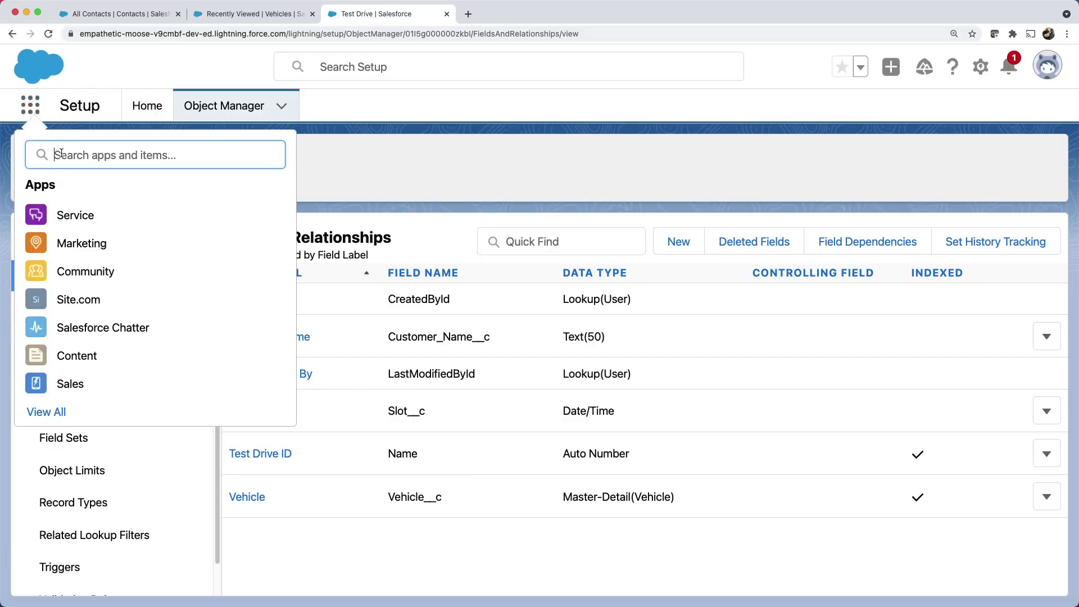
pyautogui.write('Show')
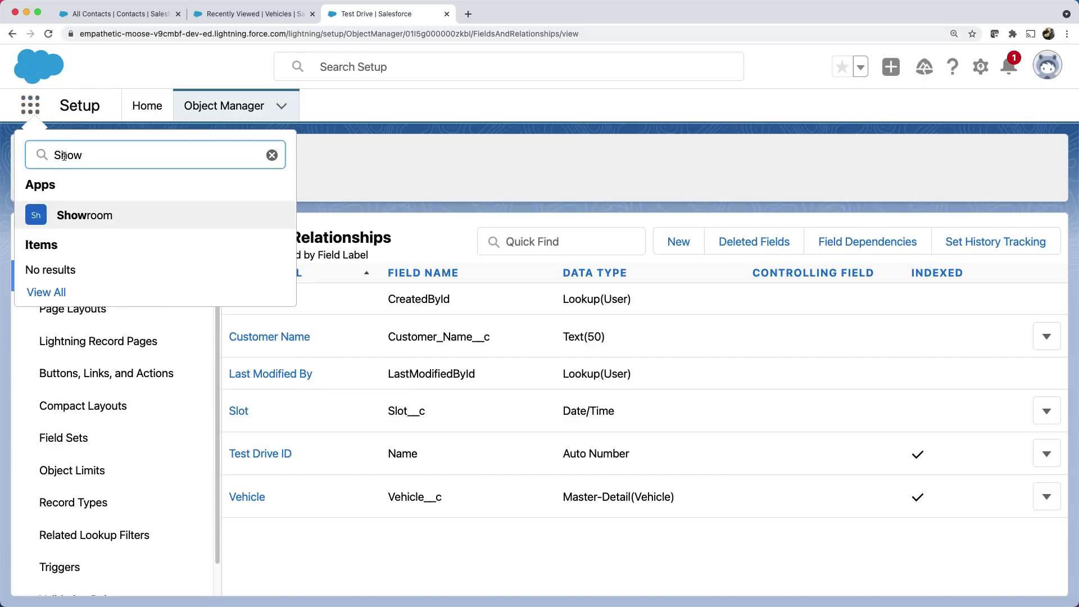
pyautogui.click(130, 214)
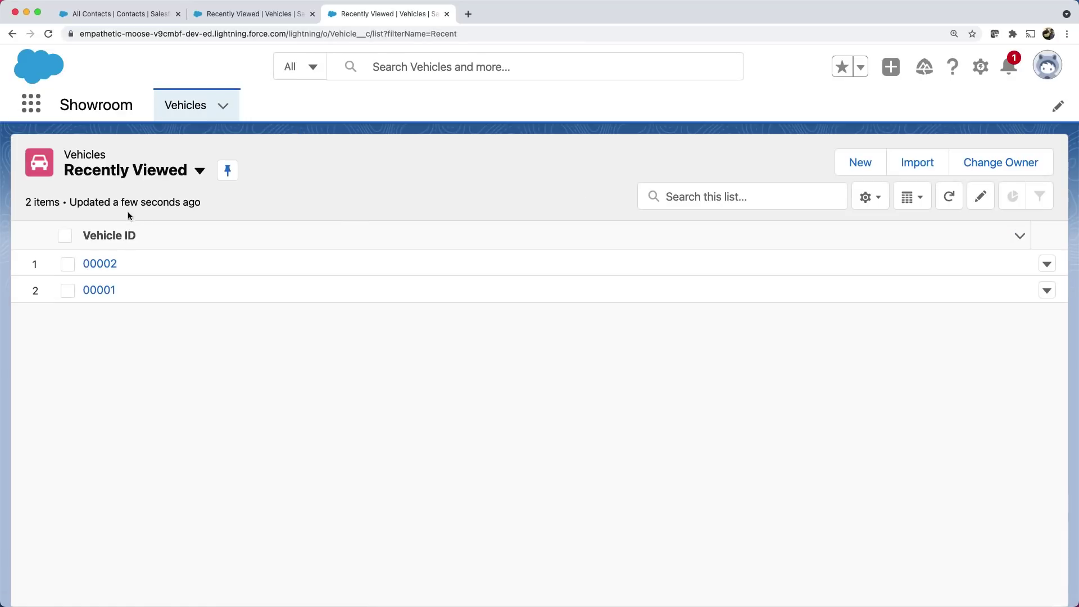
pyautogui.click(96, 290)
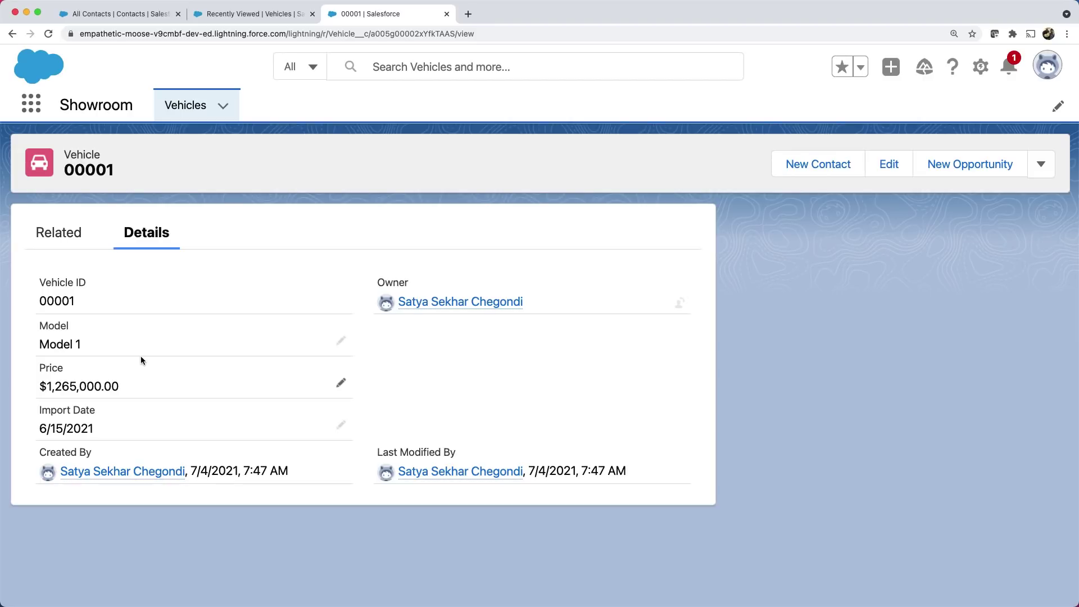
pyautogui.click(45, 233)
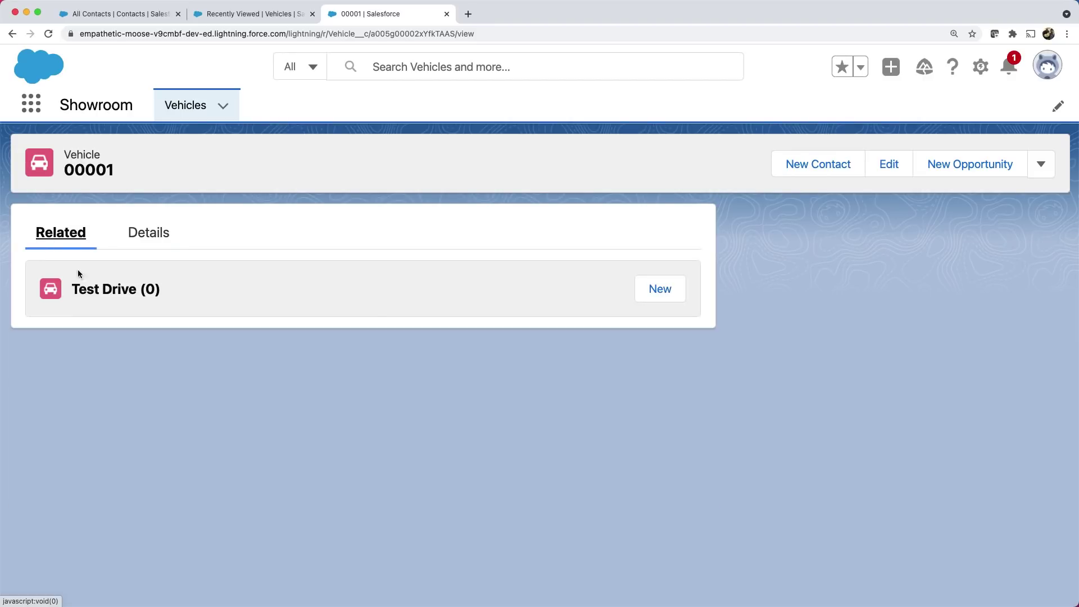
# - Add a test drive for a customer slotted 7/9/2021 at 11:30 AM, then review it
pyautogui.click(644, 294)
pyautogui.click(355, 296)
pyautogui.write('Satya')
pyautogui.click(383, 371)
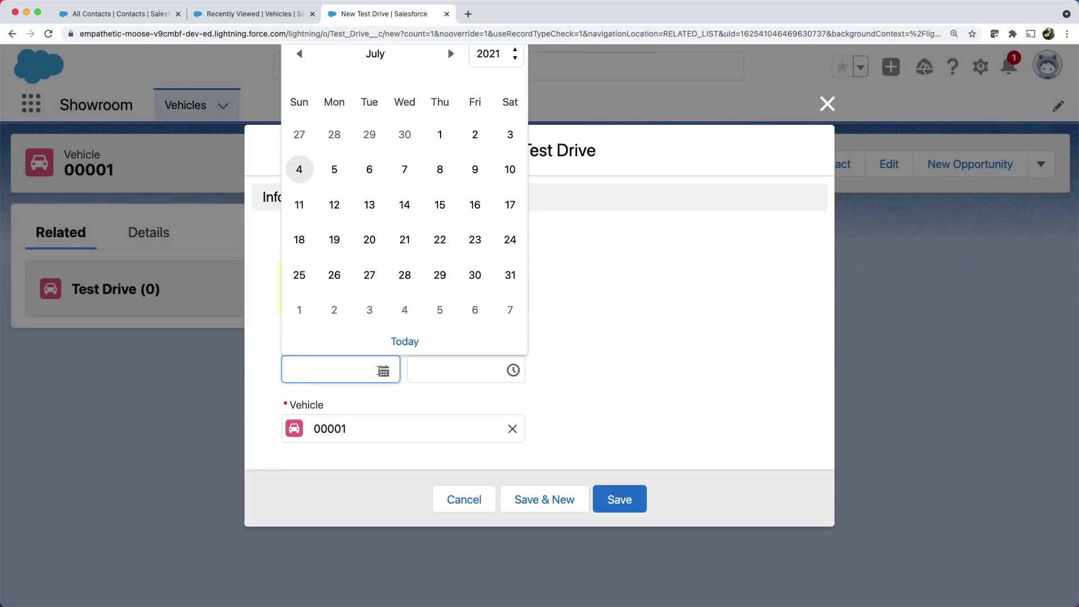
pyautogui.click(474, 171)
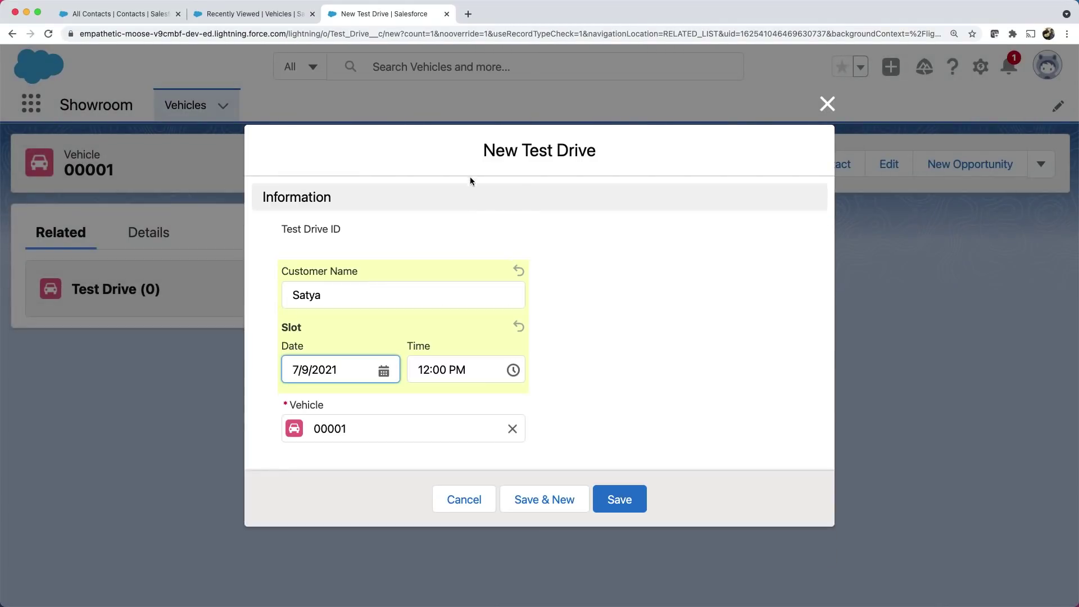
pyautogui.click(466, 370)
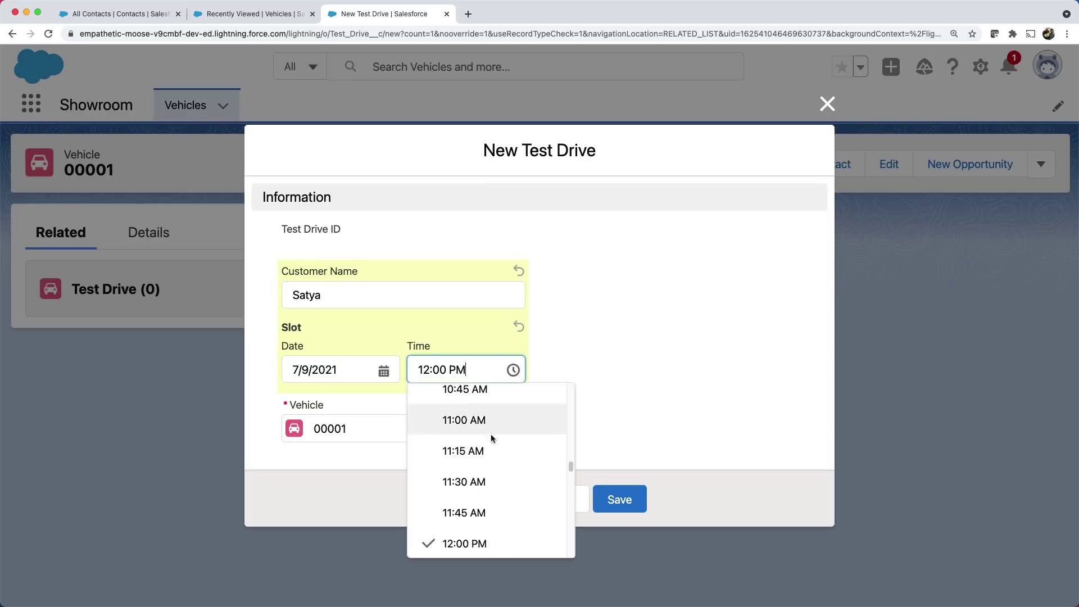
pyautogui.click(493, 481)
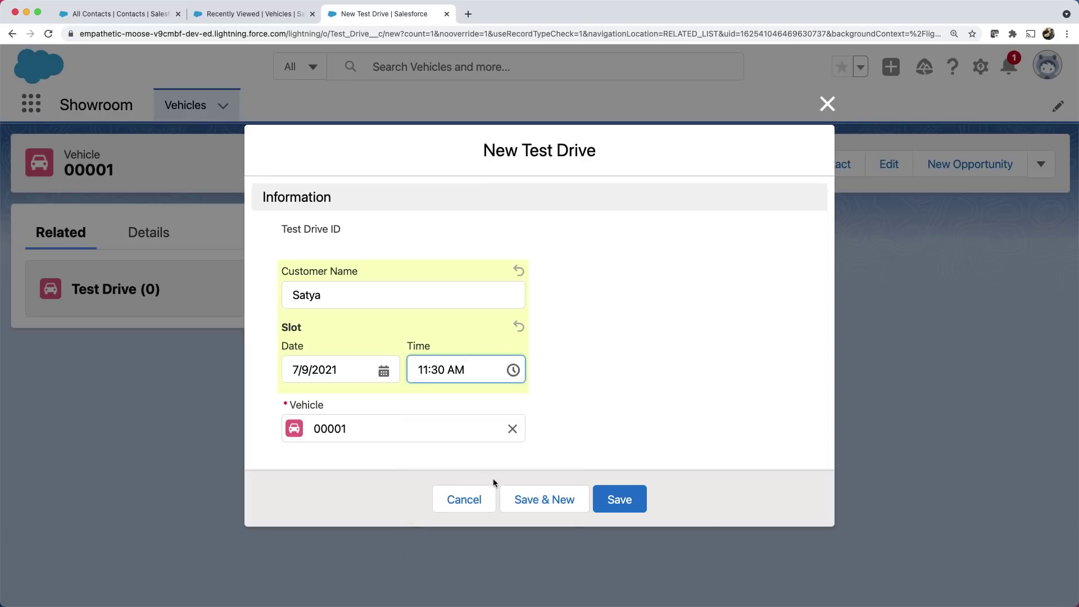
pyautogui.click(609, 500)
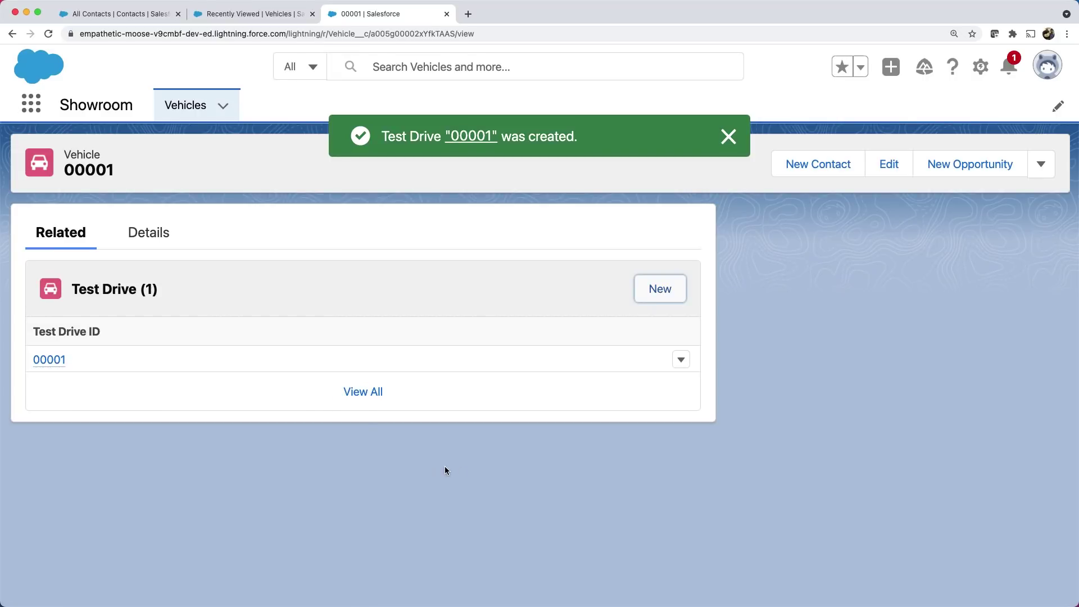
pyautogui.click(39, 360)
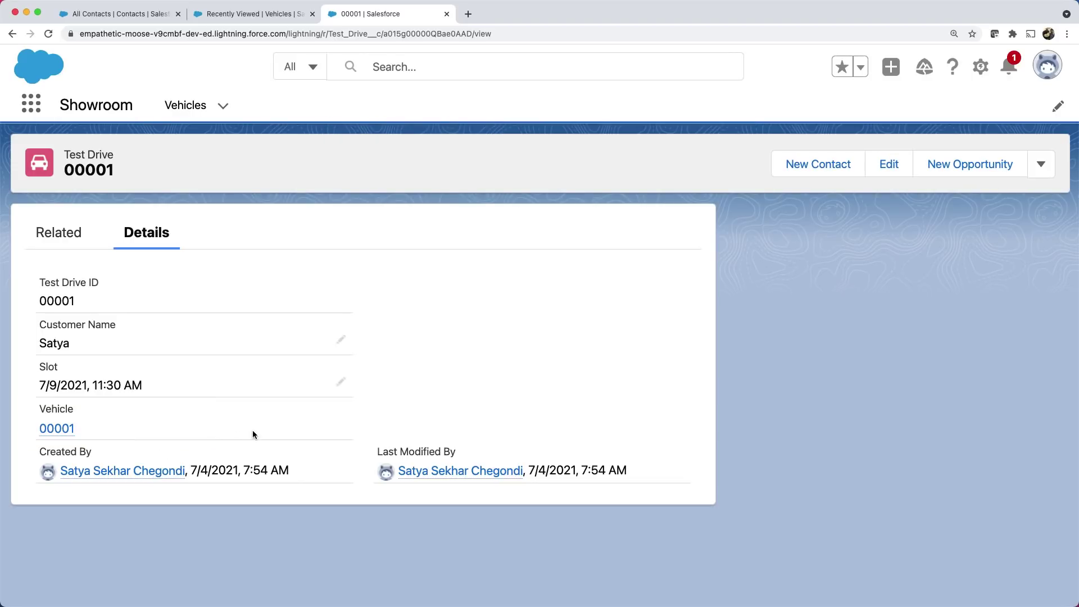
pyautogui.click(59, 431)
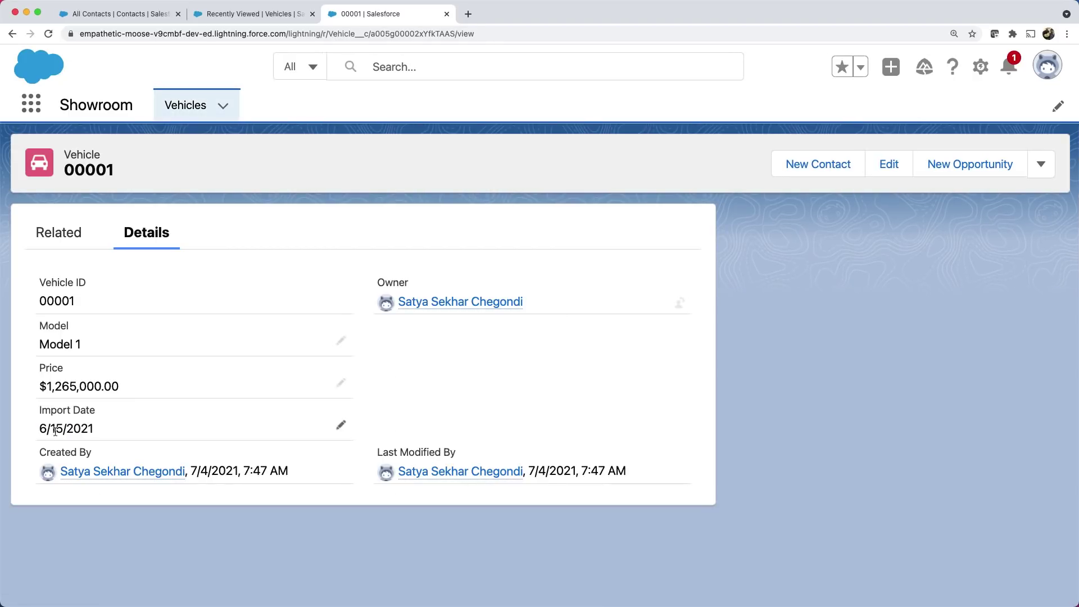